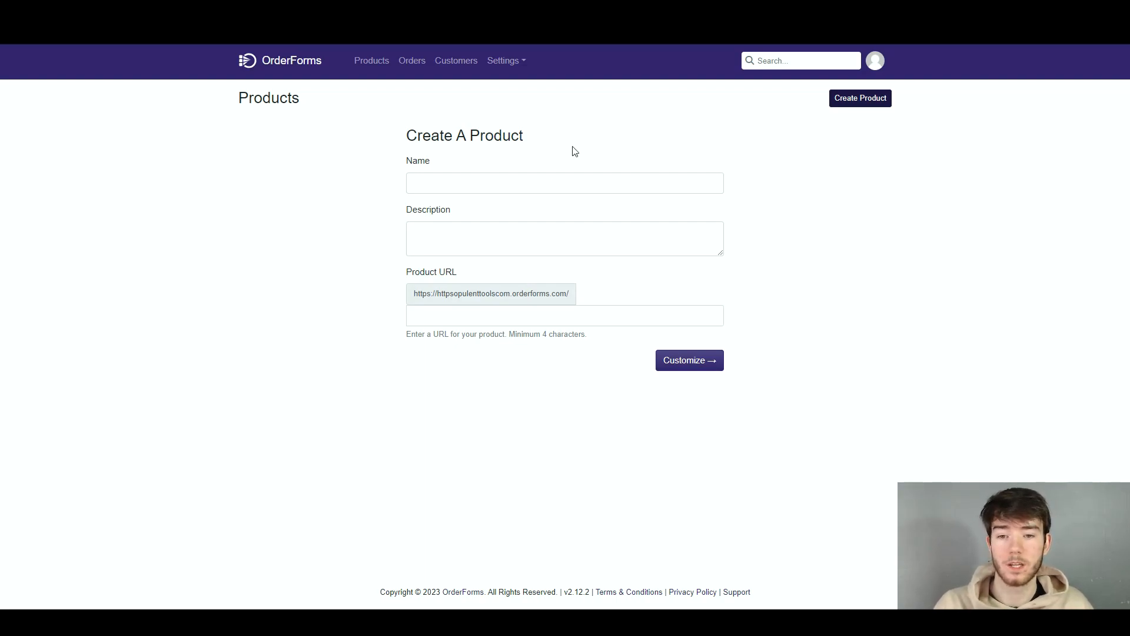
Create a product named Phone with the description "the worlds best phone." and continue to its customization
{"action": "left_click_drag", "start_coordinate": [406, 136], "coordinate": [567, 147]}
{"action": "left_click", "coordinate": [435, 164]}
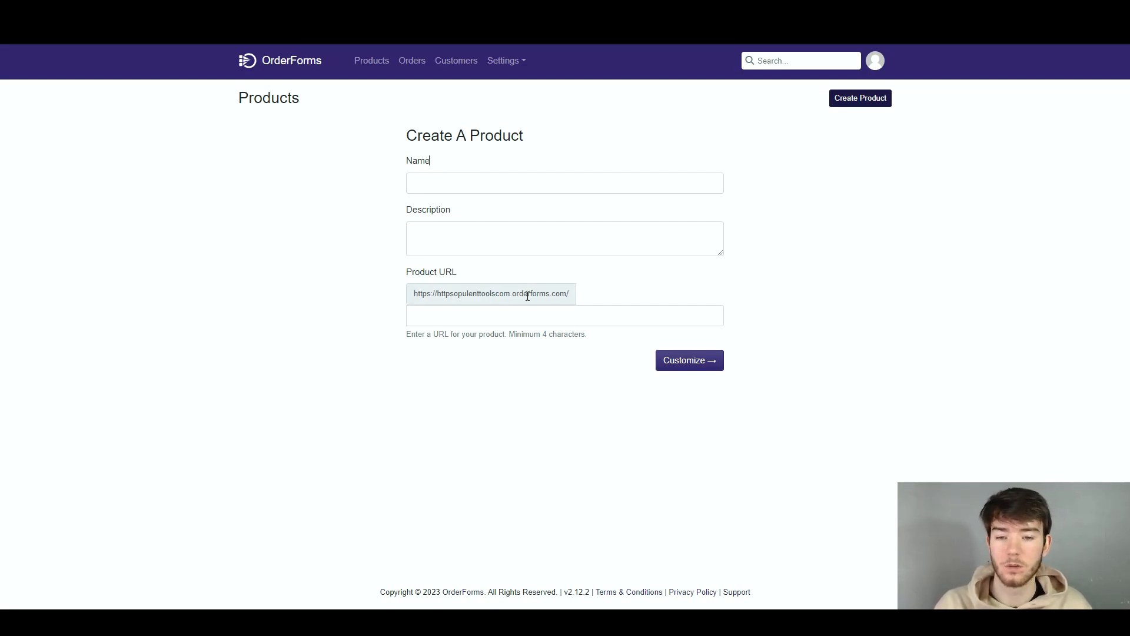
{"action": "left_click", "coordinate": [506, 183]}
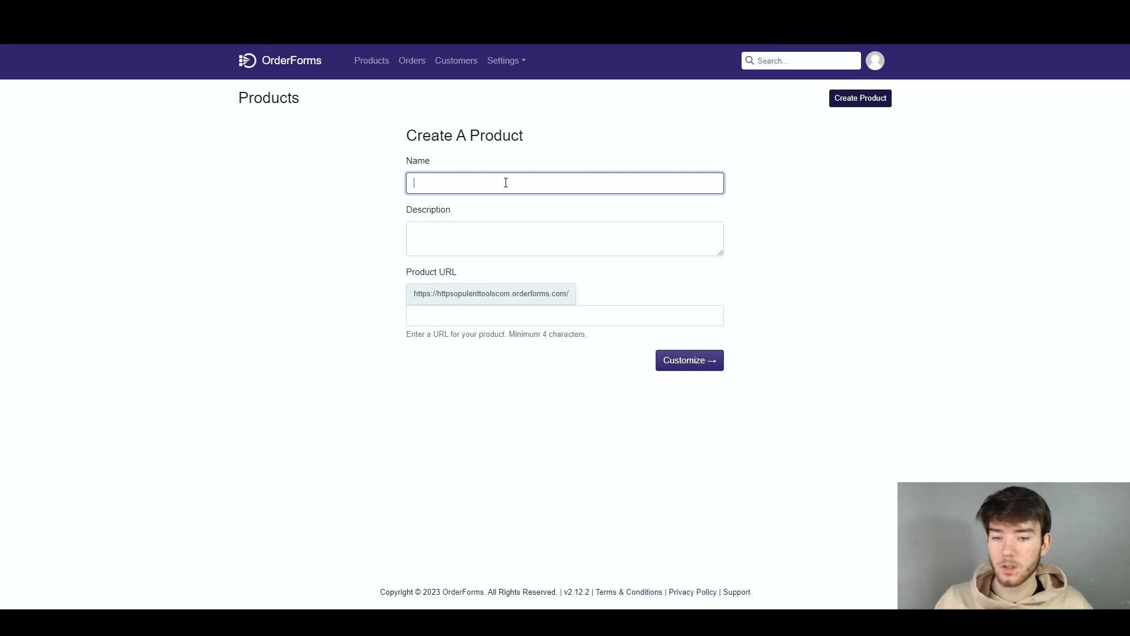
{"action": "type", "text": "Phon"}
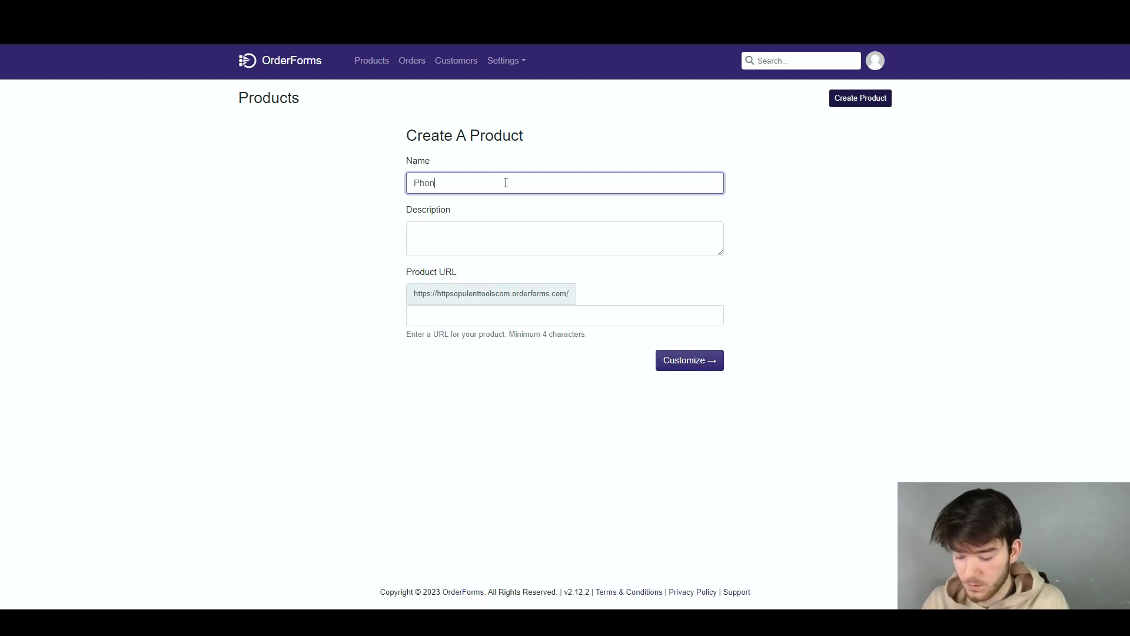
{"action": "type", "text": "e"}
{"action": "left_click", "coordinate": [501, 229]}
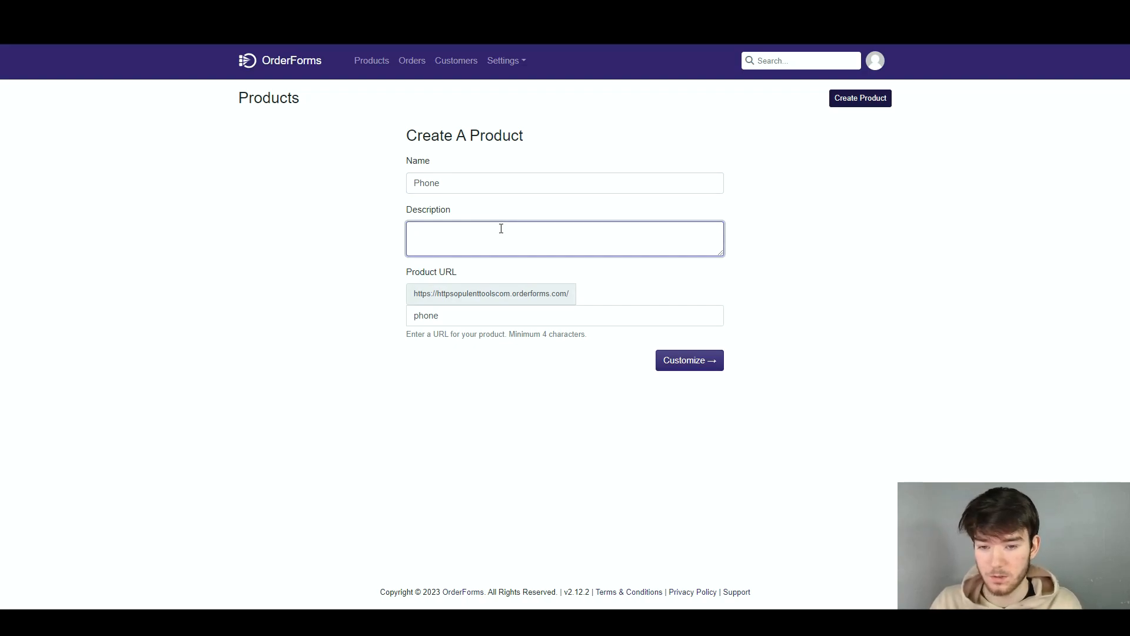
{"action": "type", "text": "the worlds "}
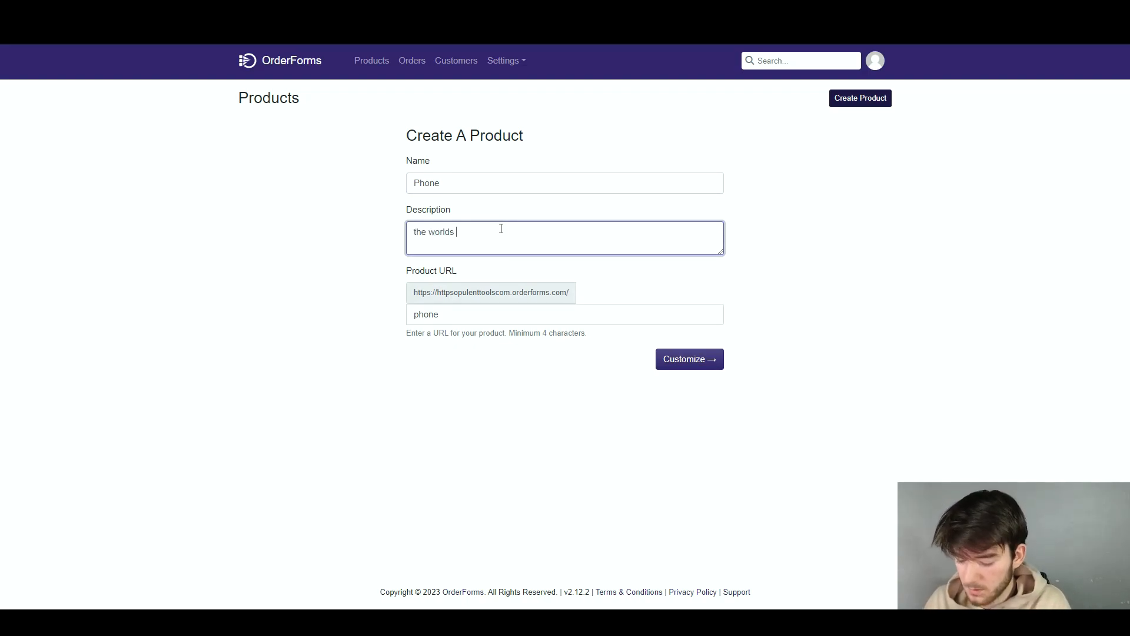
{"action": "type", "text": "best phone."}
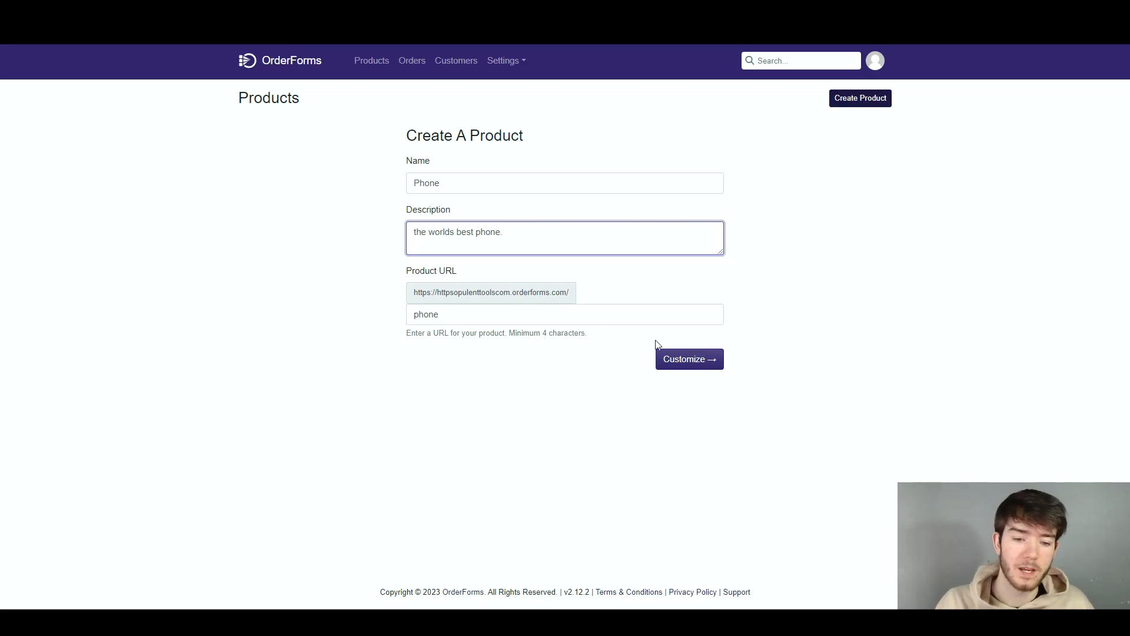
{"action": "left_click", "coordinate": [677, 360]}
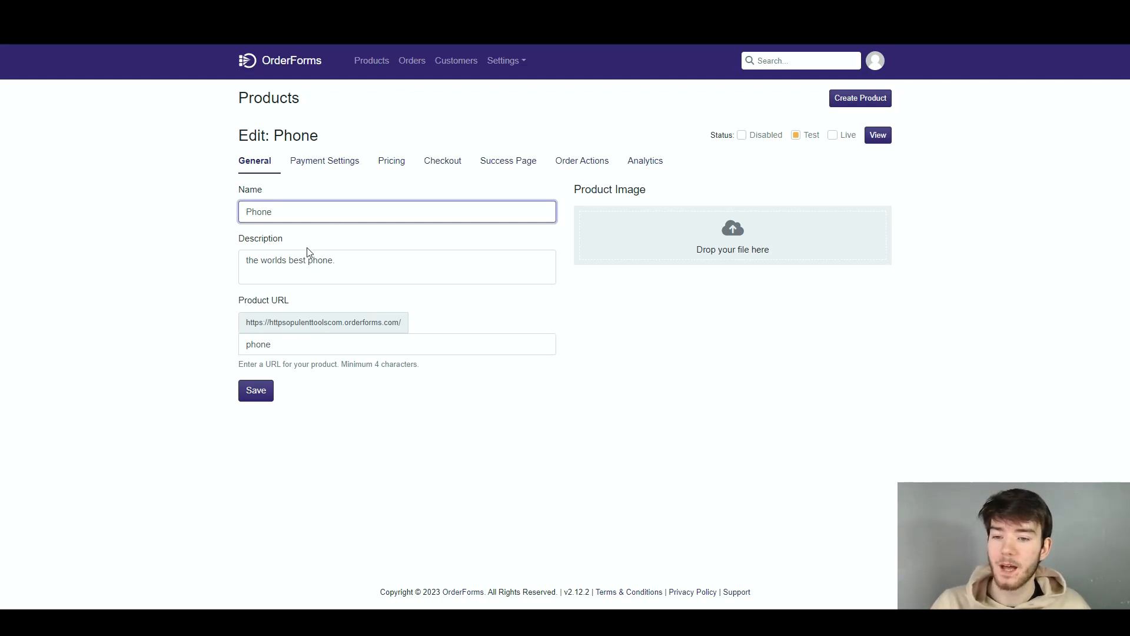
Look over the merchants that can be connected in the Phone product's payment settings, and return to the product
{"action": "left_click", "coordinate": [317, 163]}
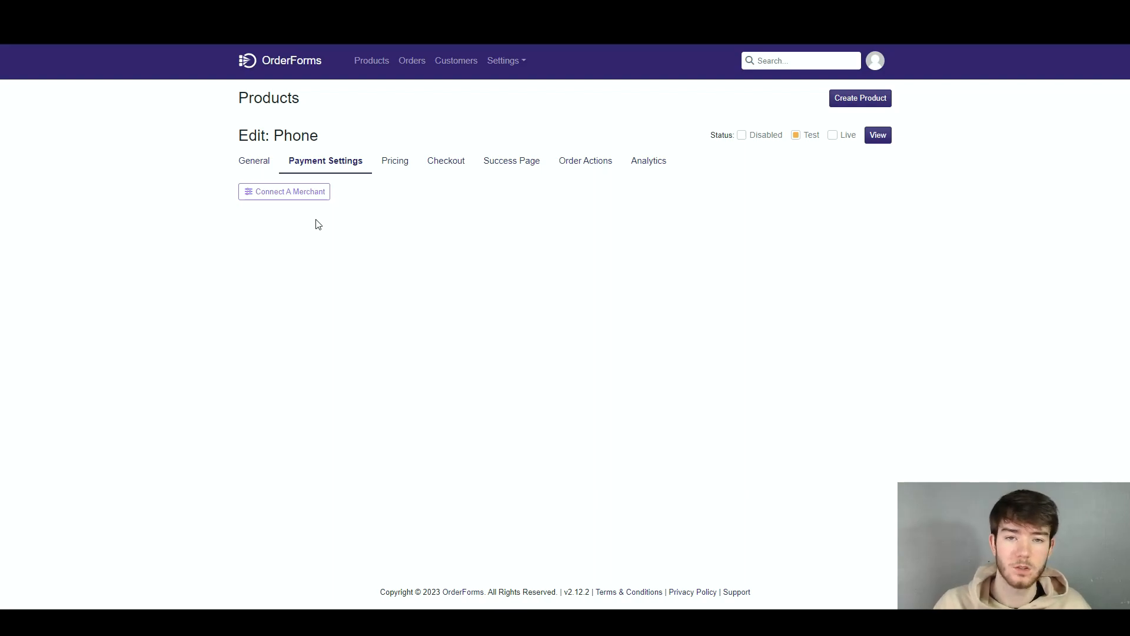
{"action": "left_click", "coordinate": [274, 194]}
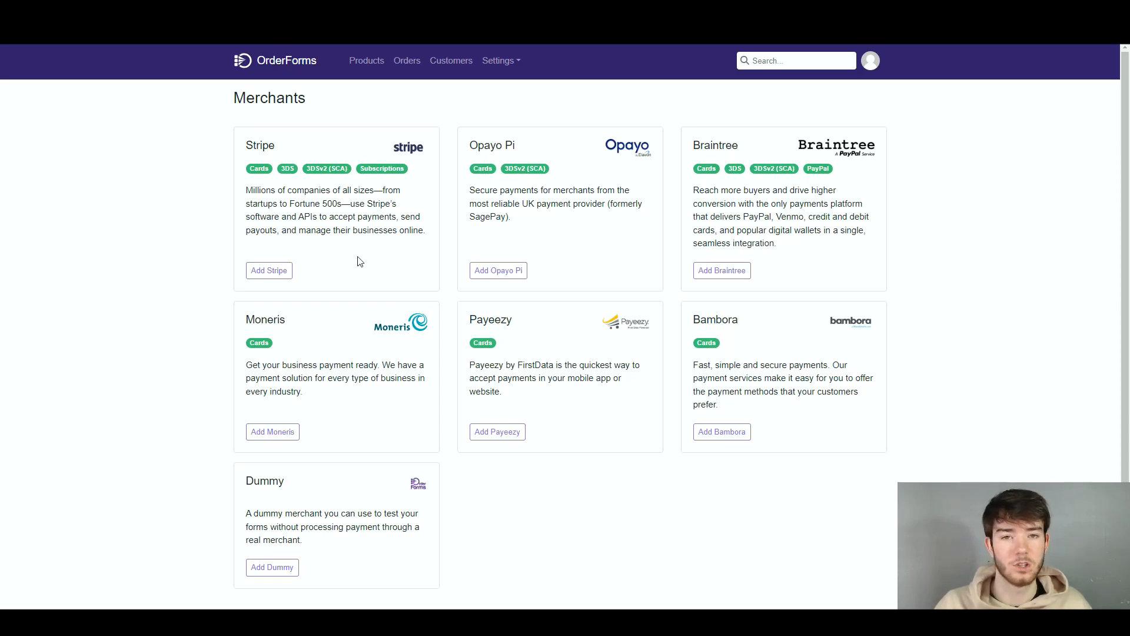
{"action": "key", "text": "alt+Left"}
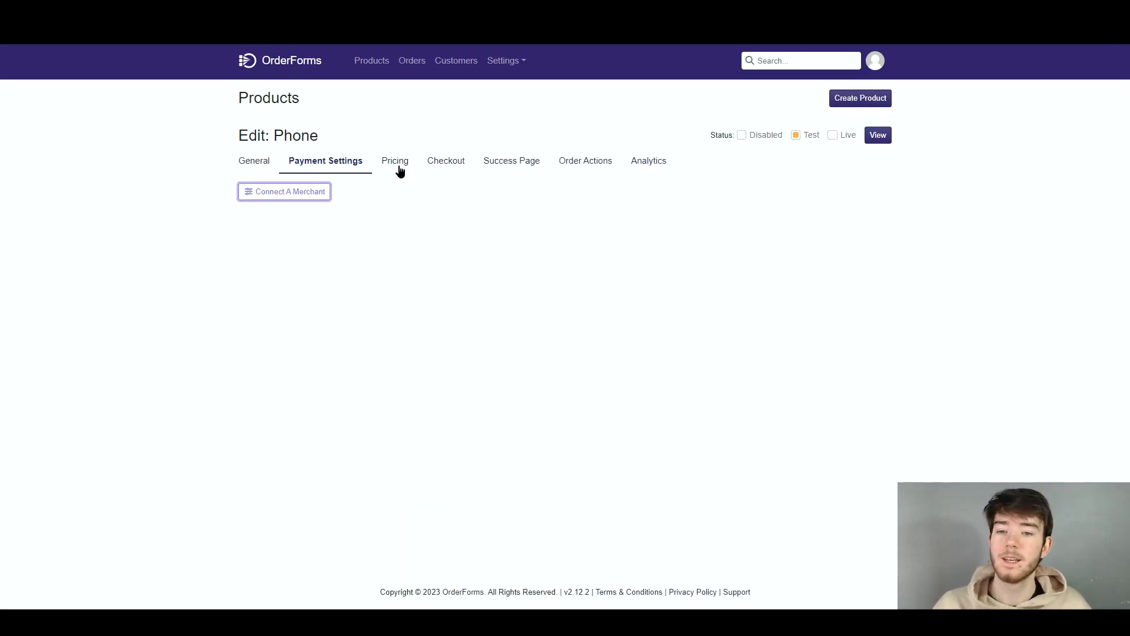
Set the Phone product's selling currency to GBP (£)
{"action": "left_click", "coordinate": [397, 168]}
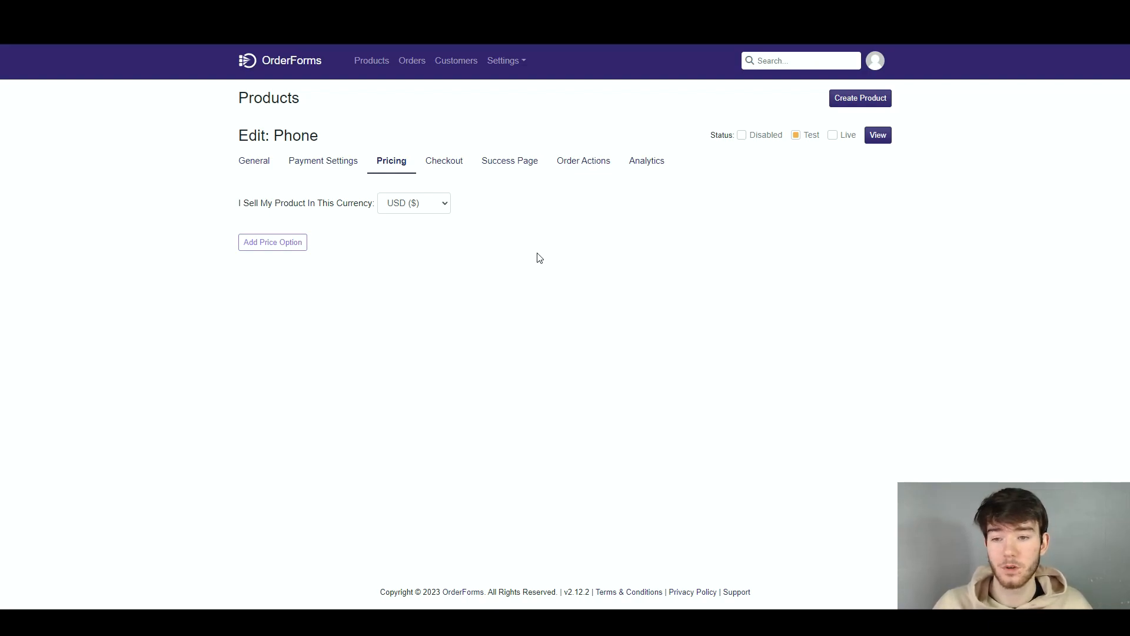
{"action": "left_click_drag", "start_coordinate": [255, 209], "coordinate": [366, 212]}
{"action": "left_click", "coordinate": [412, 203]}
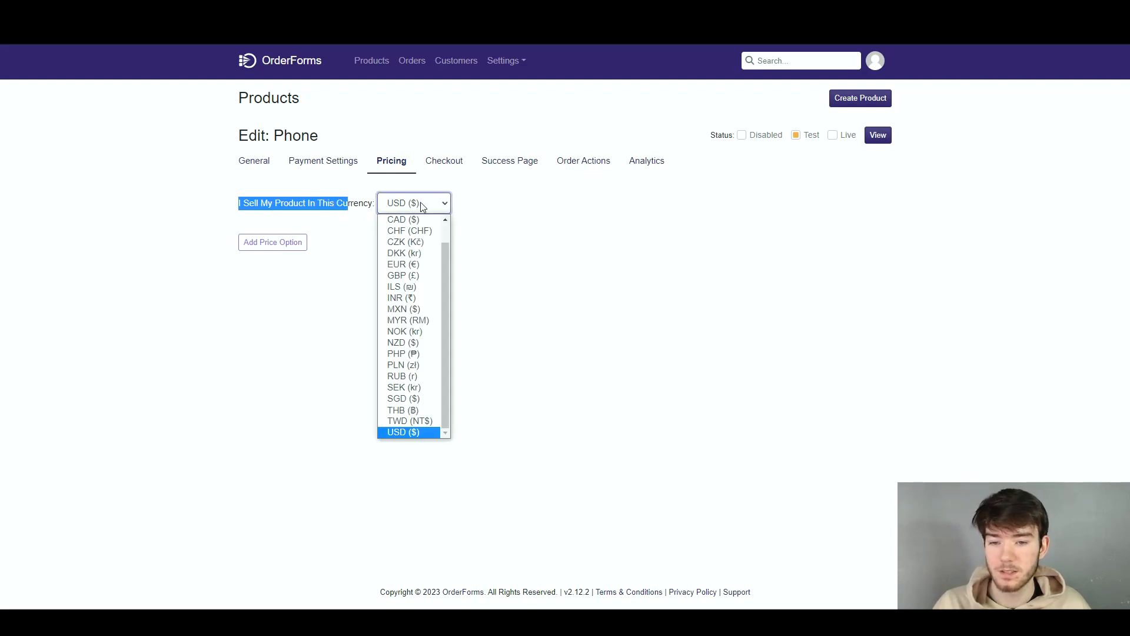
{"action": "left_click", "coordinate": [408, 280]}
{"action": "left_click", "coordinate": [477, 232]}
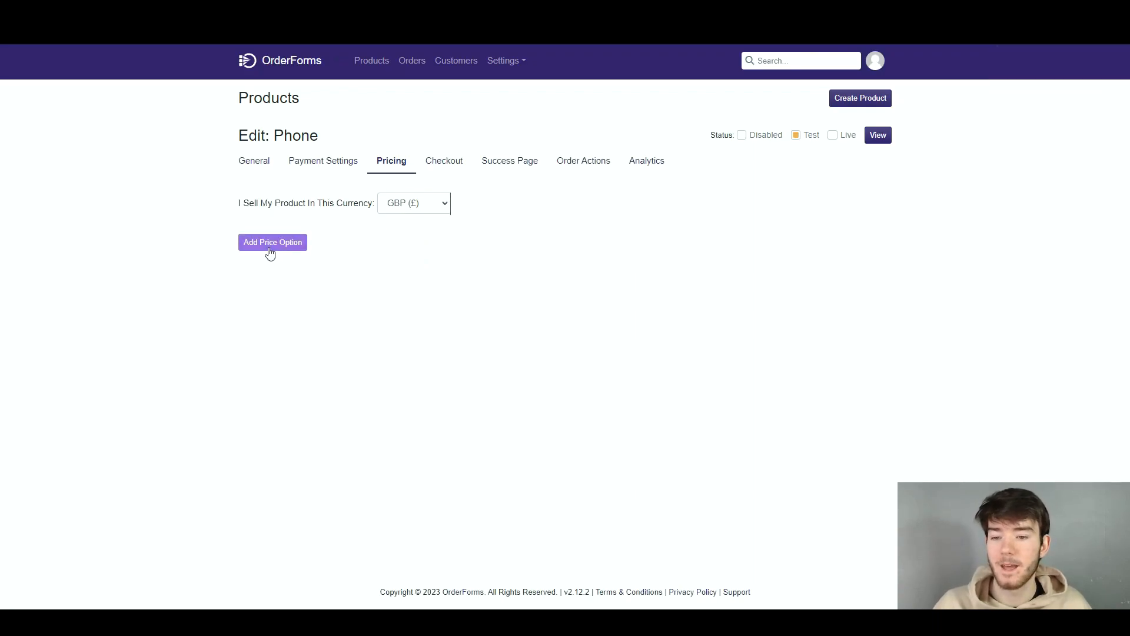
Add a One Time price option of 1000 to the product, keeping the checkout label One Time
{"action": "left_click", "coordinate": [270, 253]}
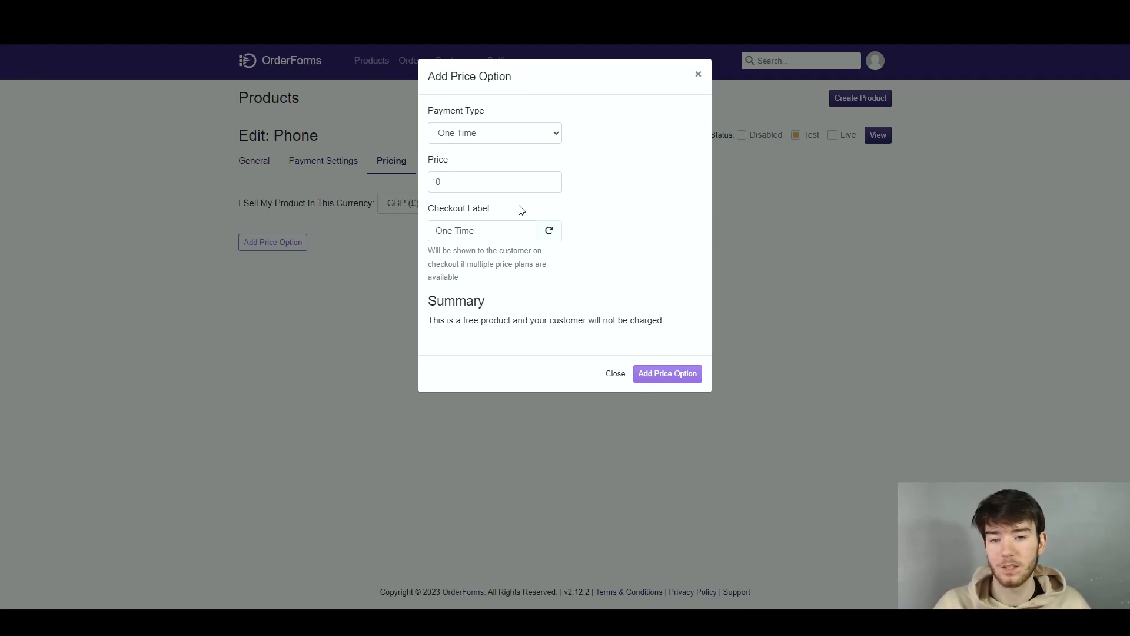
{"action": "left_click", "coordinate": [490, 140]}
{"action": "left_click", "coordinate": [496, 133]}
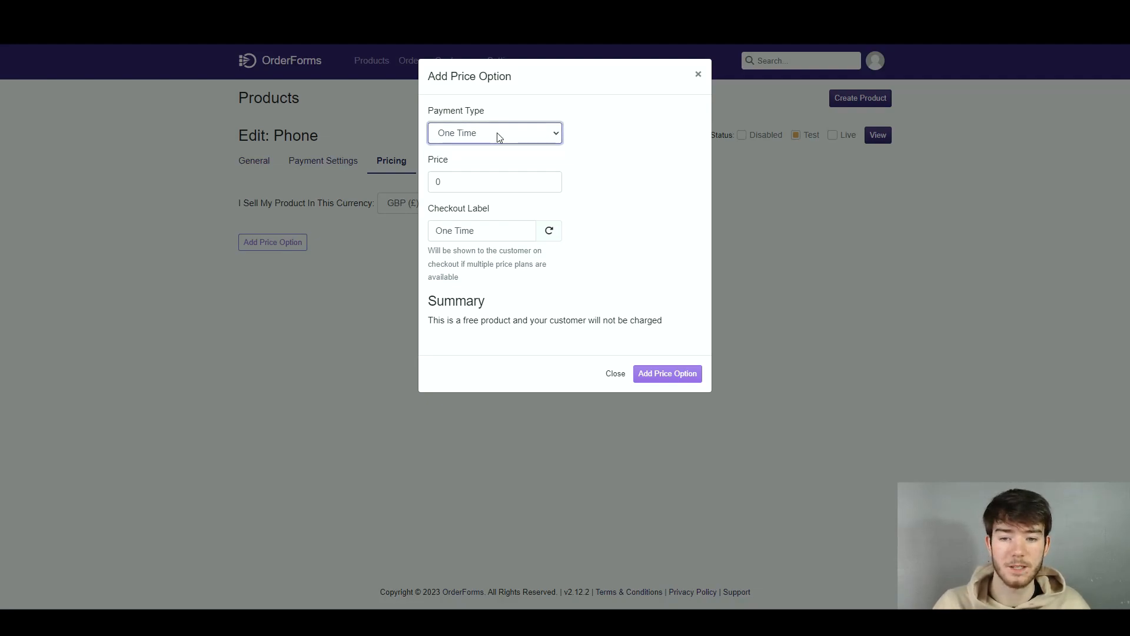
{"action": "left_click", "coordinate": [482, 187]}
{"action": "key", "text": "BackSpace"}
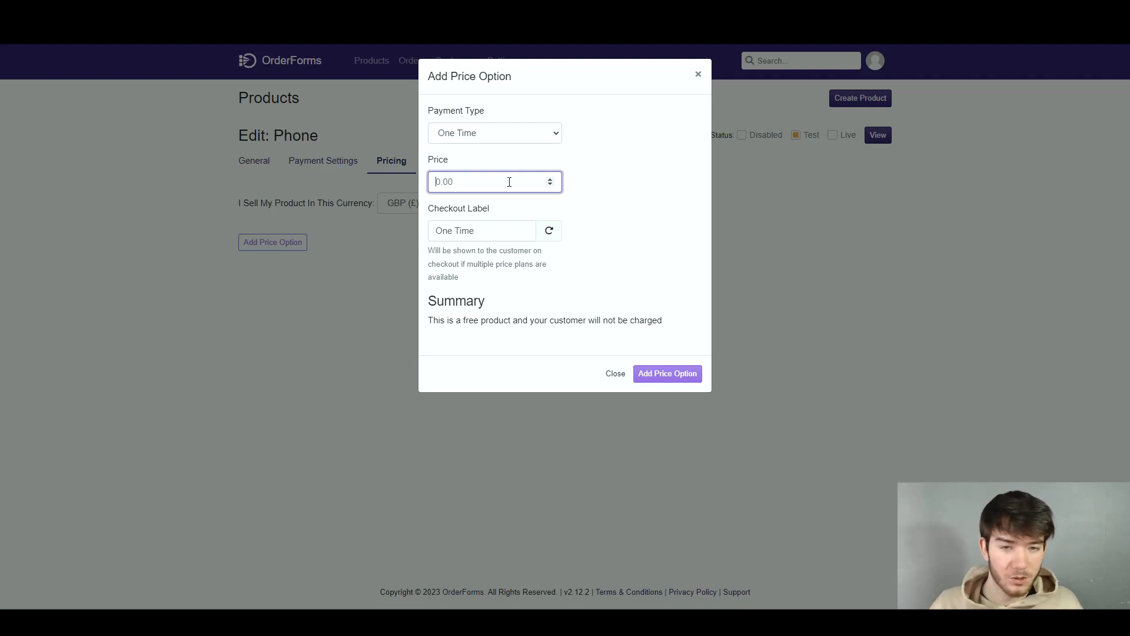
{"action": "type", "text": "1000"}
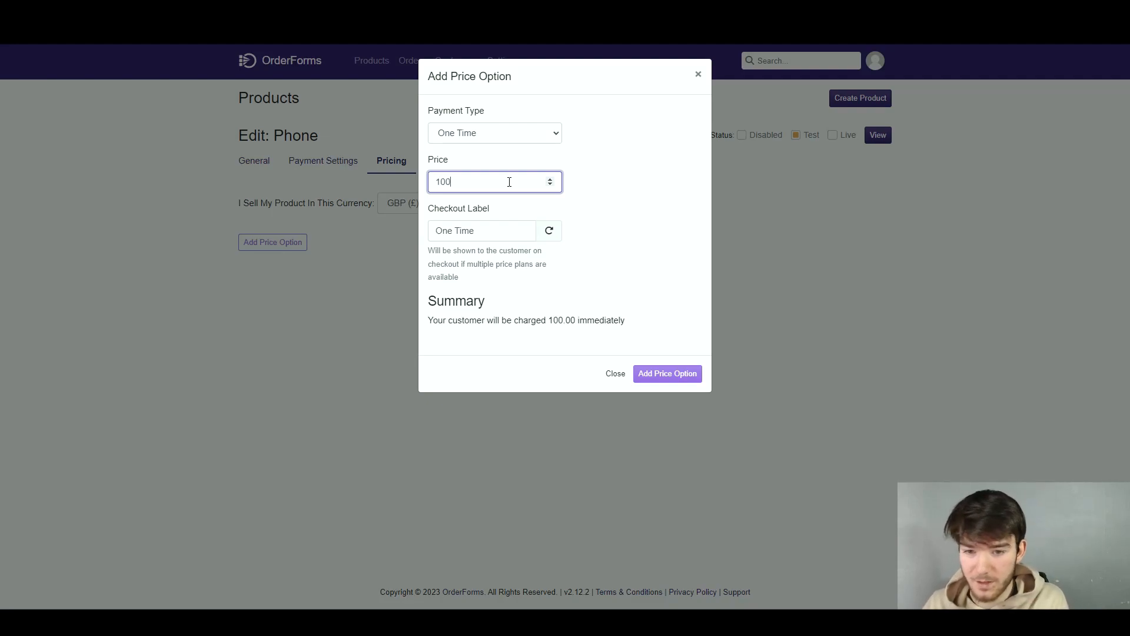
{"action": "left_click", "coordinate": [493, 234]}
{"action": "left_click", "coordinate": [638, 247]}
{"action": "left_click_drag", "start_coordinate": [428, 320], "coordinate": [535, 330]}
{"action": "left_click", "coordinate": [672, 374]}
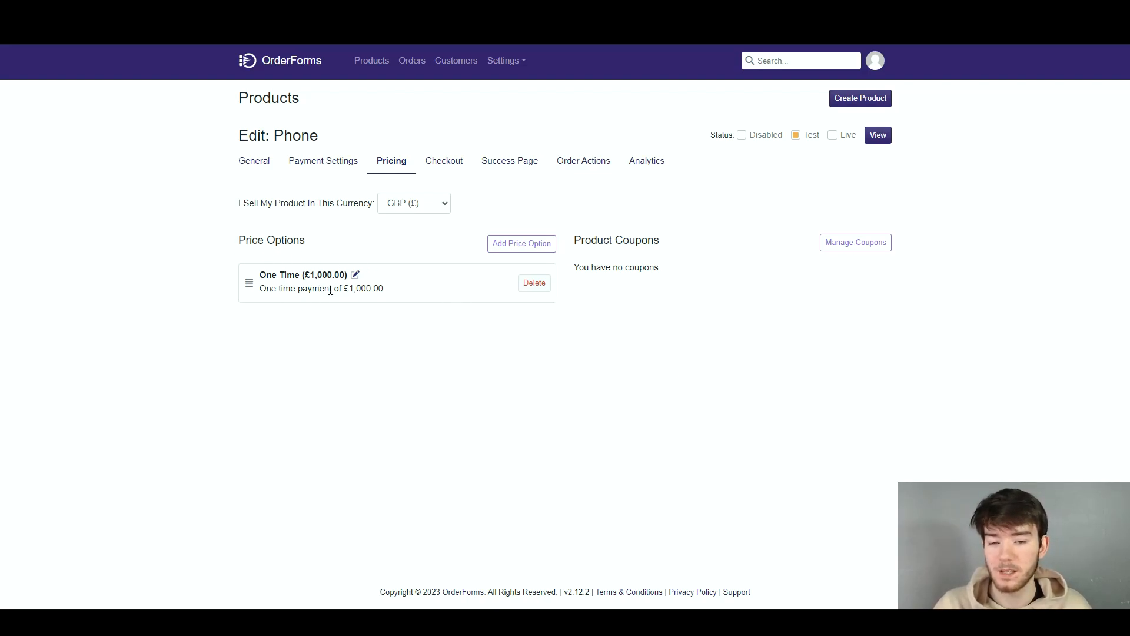
{"action": "left_click", "coordinate": [540, 246]}
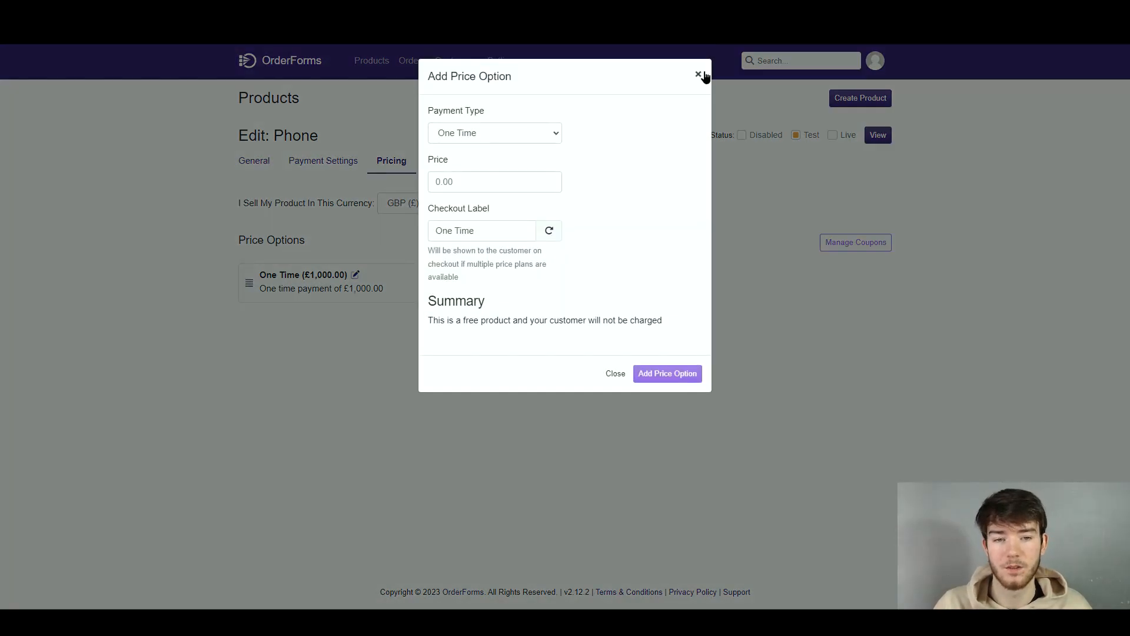
{"action": "left_click", "coordinate": [699, 75]}
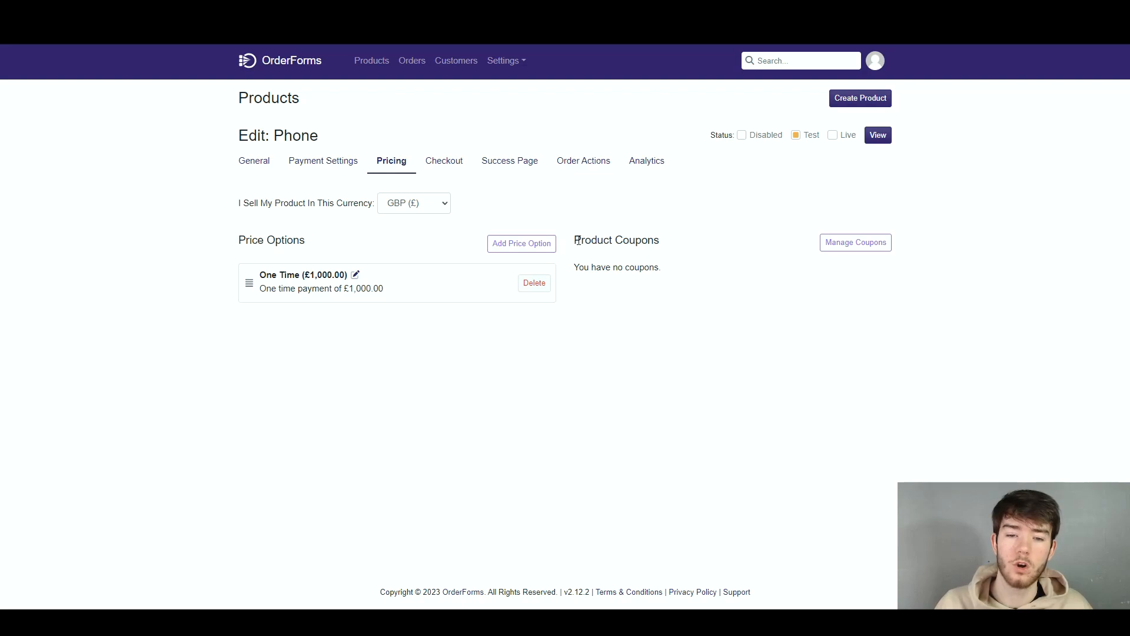
{"action": "left_click_drag", "start_coordinate": [574, 240], "coordinate": [666, 284]}
{"action": "left_click", "coordinate": [683, 263]}
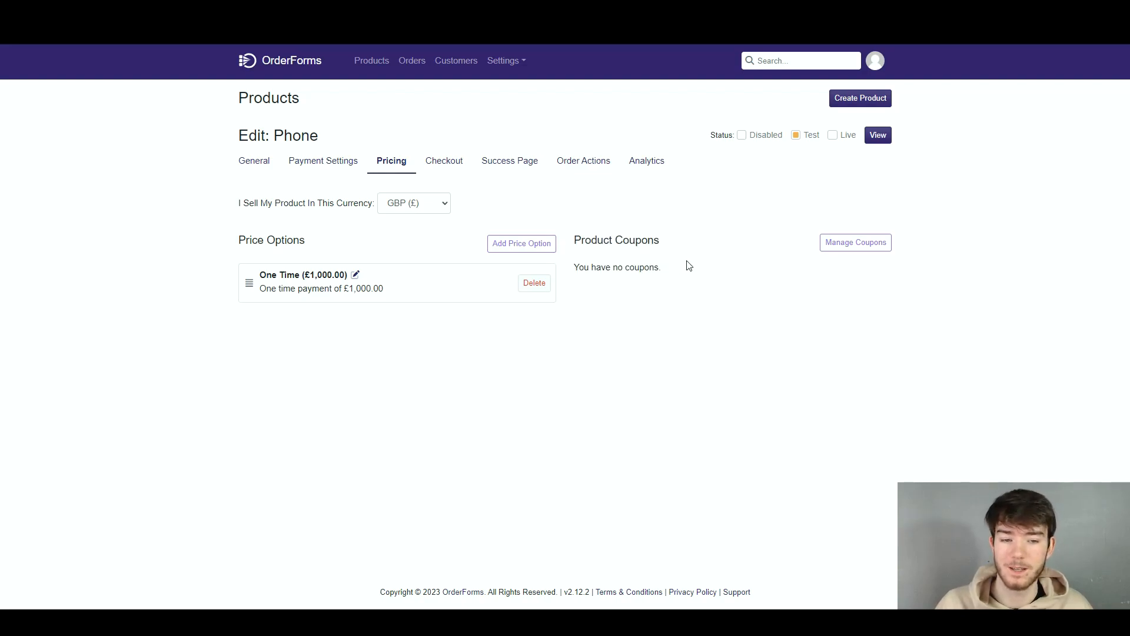
Start a new active coupon named Discount with the checkout code Reviews
{"action": "left_click", "coordinate": [841, 245]}
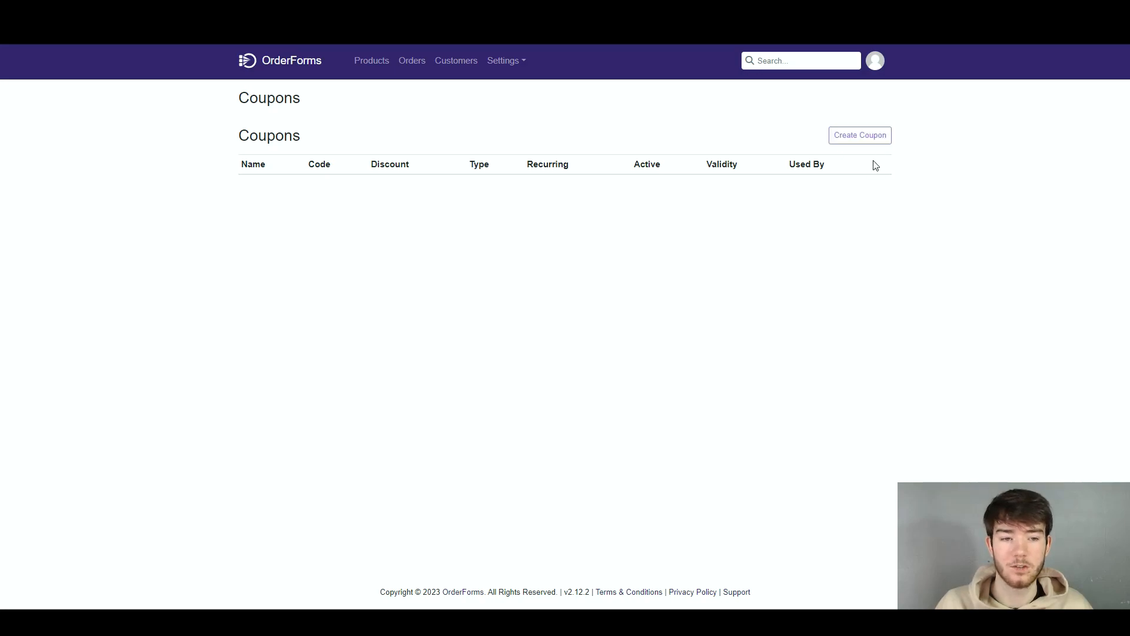
{"action": "left_click", "coordinate": [835, 134]}
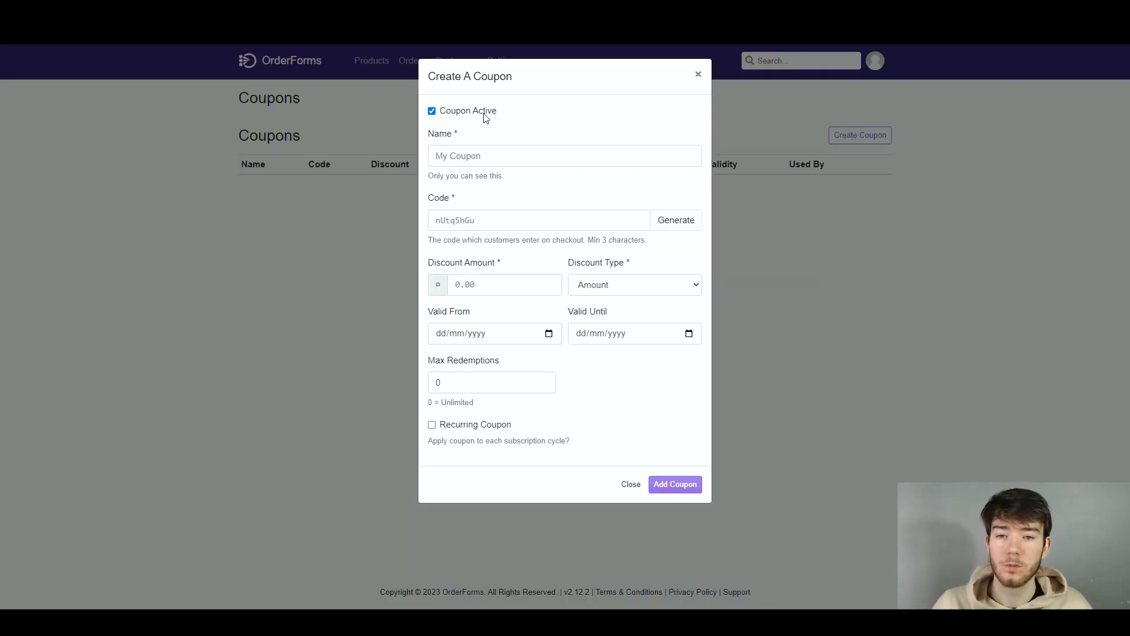
{"action": "left_click", "coordinate": [432, 111]}
{"action": "left_click", "coordinate": [432, 111]}
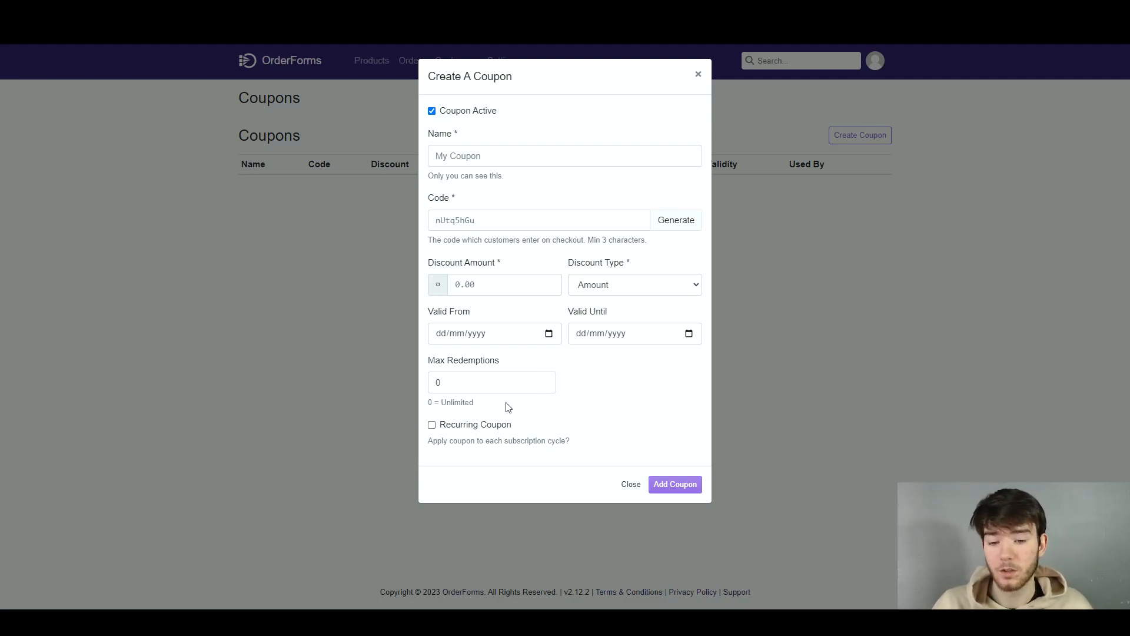
{"action": "left_click", "coordinate": [550, 151]}
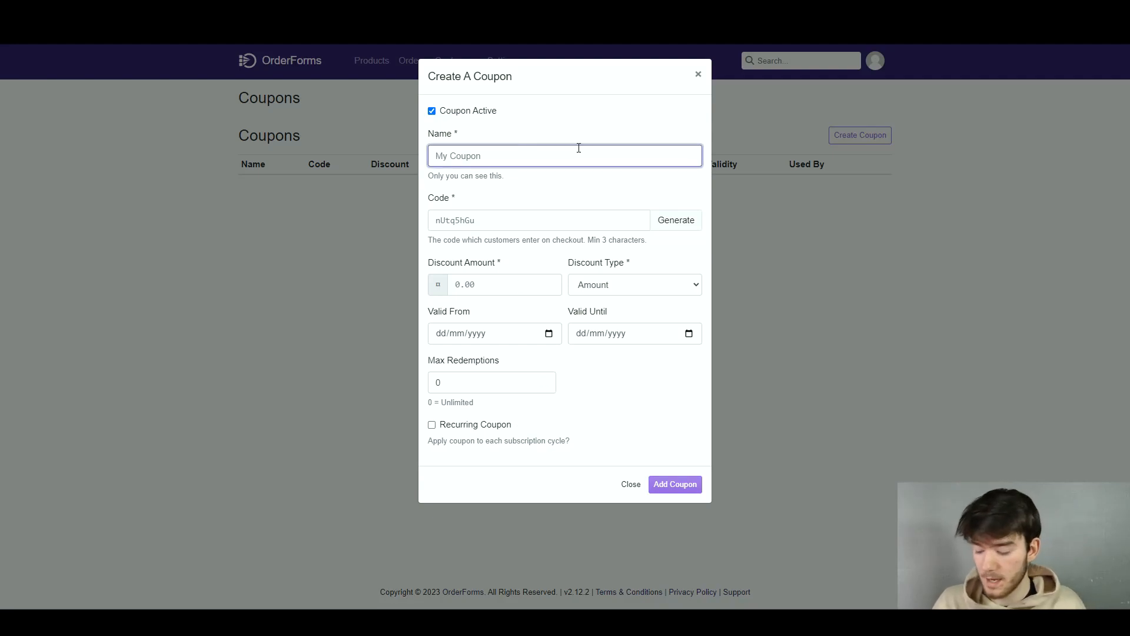
{"action": "type", "text": "Discount"}
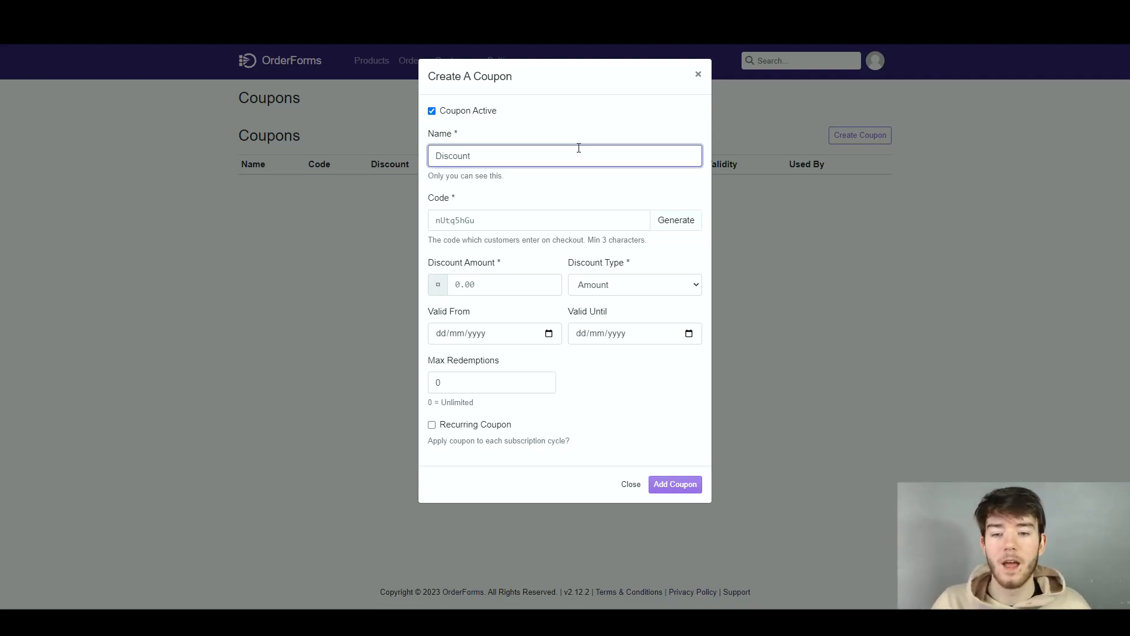
{"action": "left_click", "coordinate": [525, 222]}
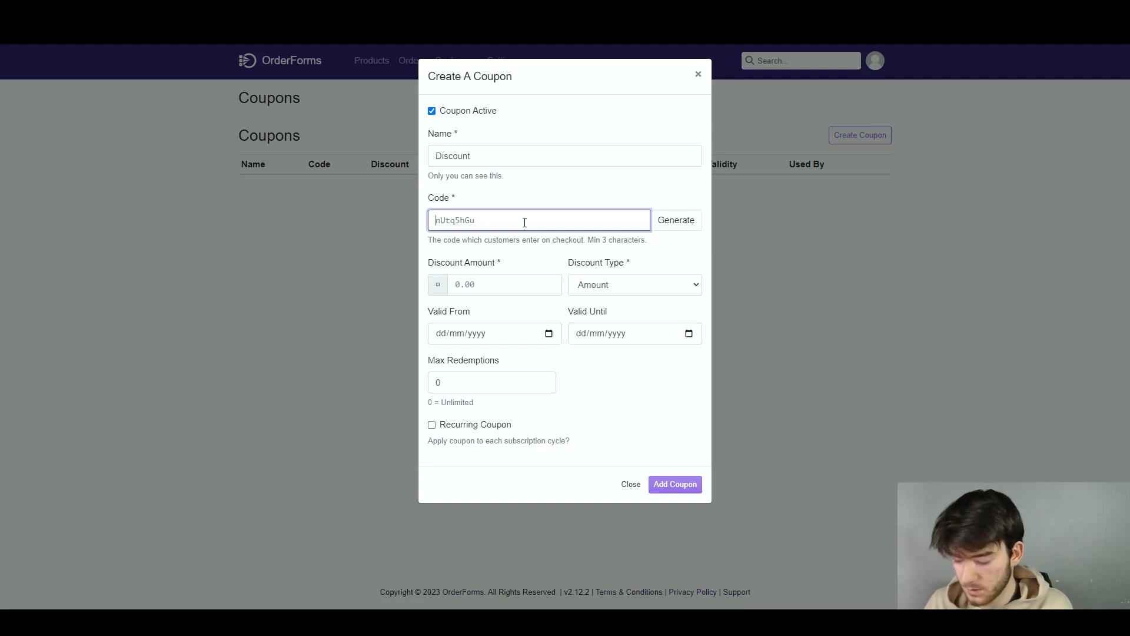
{"action": "type", "text": "Revie"}
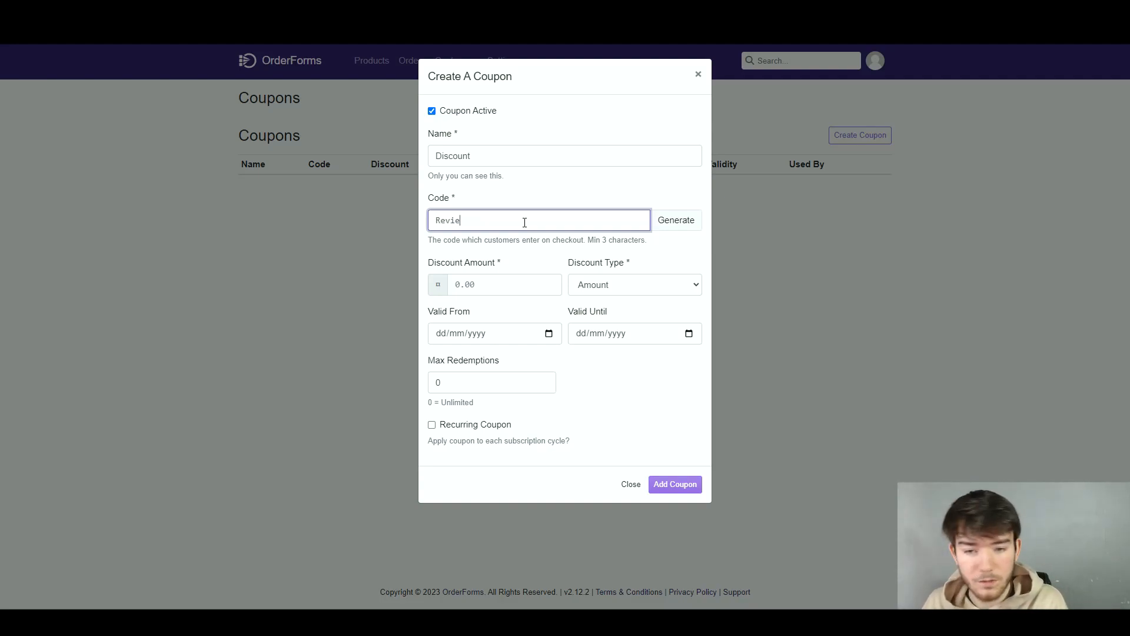
{"action": "type", "text": "ws"}
{"action": "left_click", "coordinate": [518, 260]}
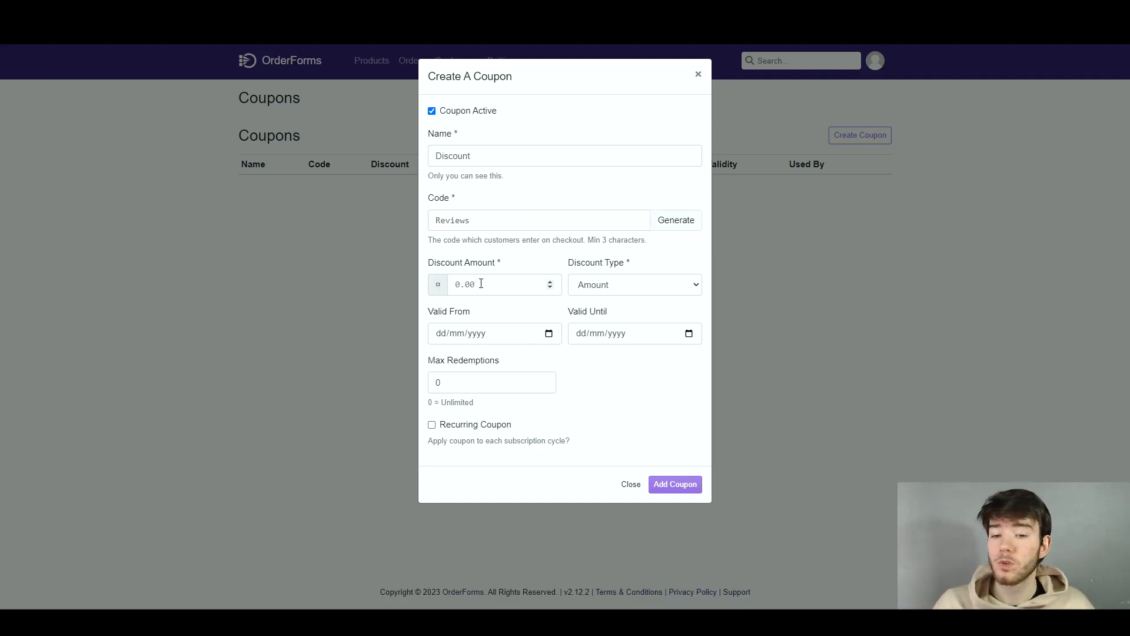
Set the coupon's discount to 10 with the discount type Percent
{"action": "left_click", "coordinate": [550, 283]}
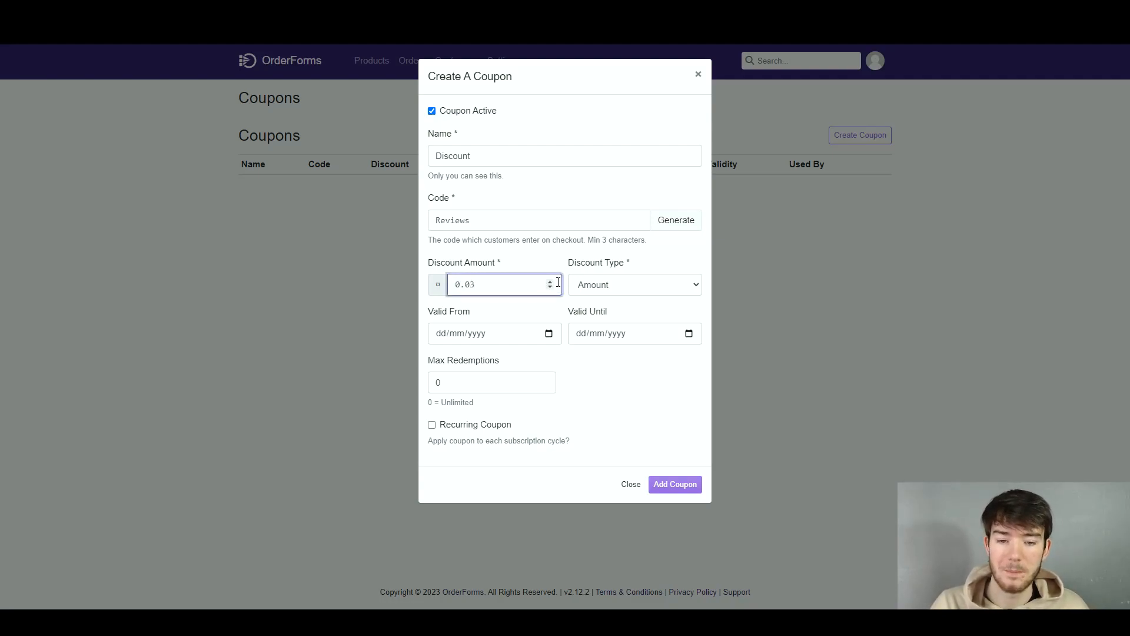
{"action": "double_click", "coordinate": [533, 291]}
{"action": "type", "text": "10"}
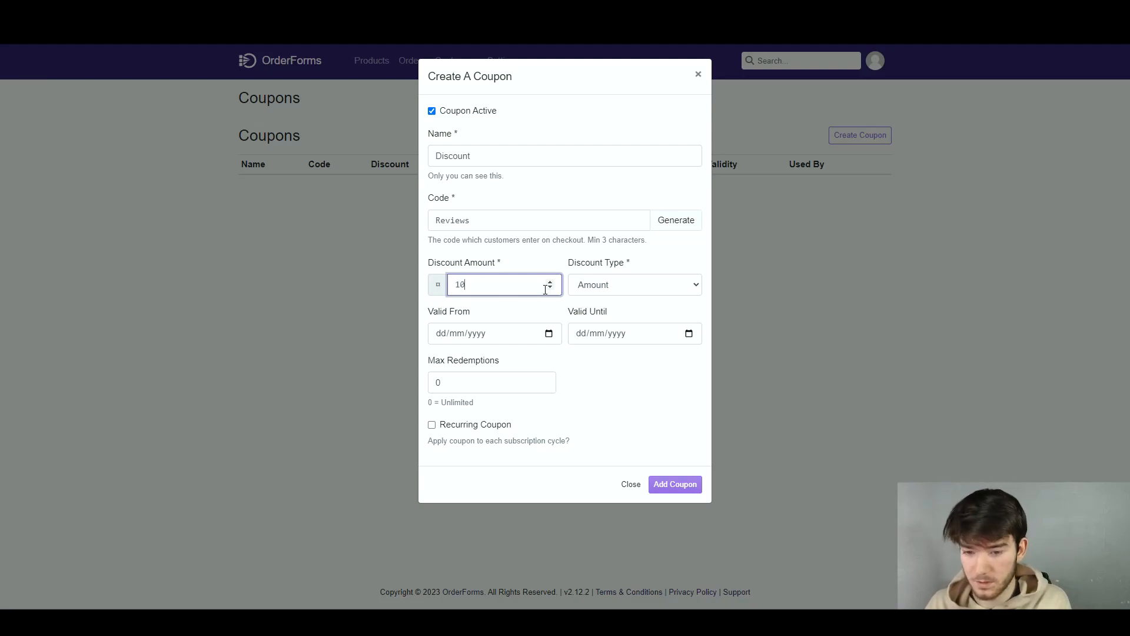
{"action": "left_click", "coordinate": [630, 290]}
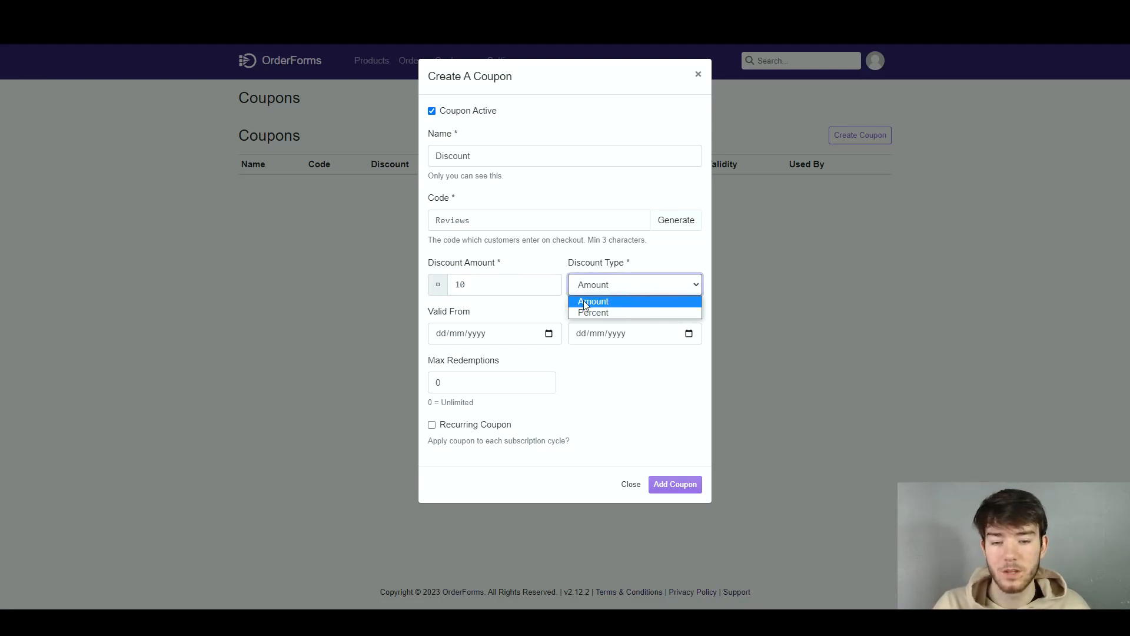
{"action": "left_click", "coordinate": [650, 301]}
{"action": "left_click", "coordinate": [586, 291]}
{"action": "left_click", "coordinate": [614, 310]}
Make the coupon valid from 06/02/2023 until 10/02/2023
{"action": "left_click", "coordinate": [484, 332]}
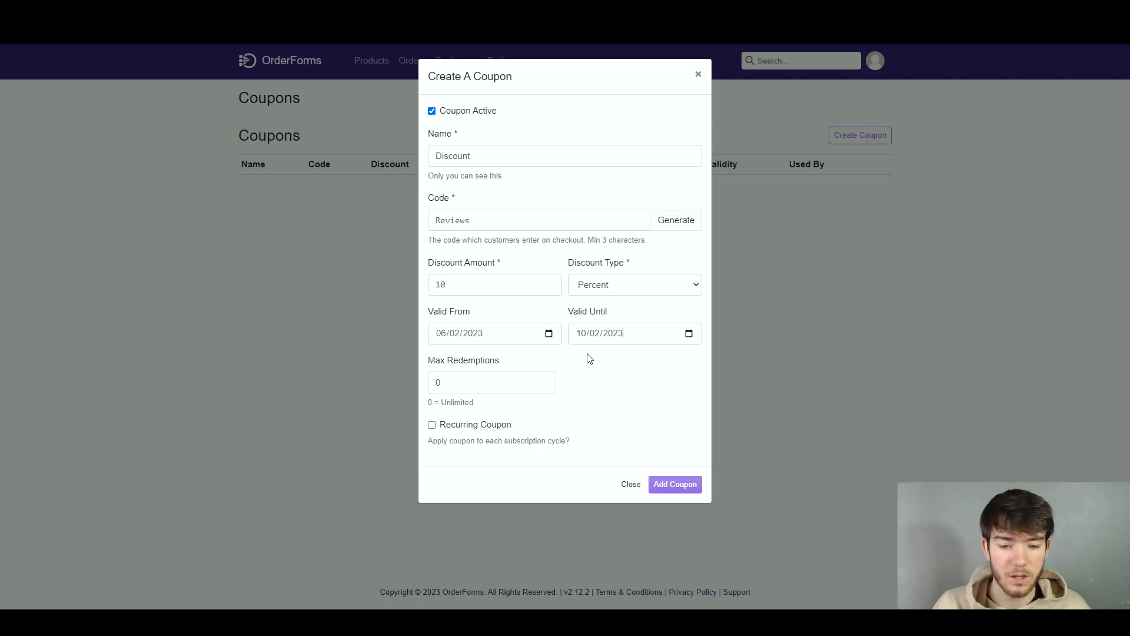
{"action": "left_click", "coordinate": [550, 335]}
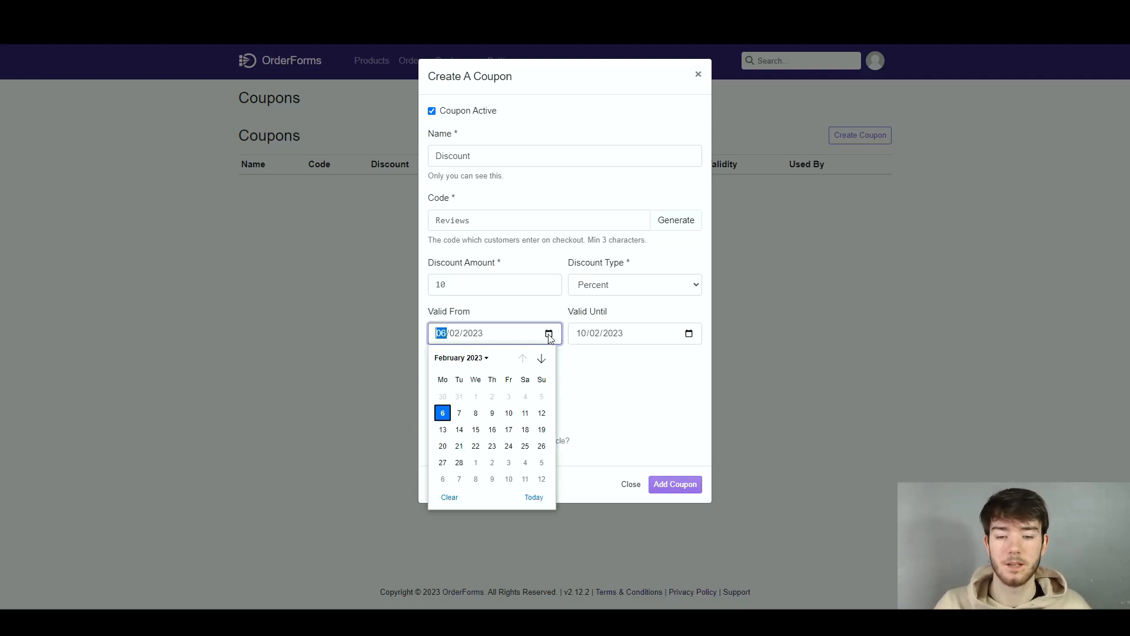
{"action": "left_click", "coordinate": [612, 400]}
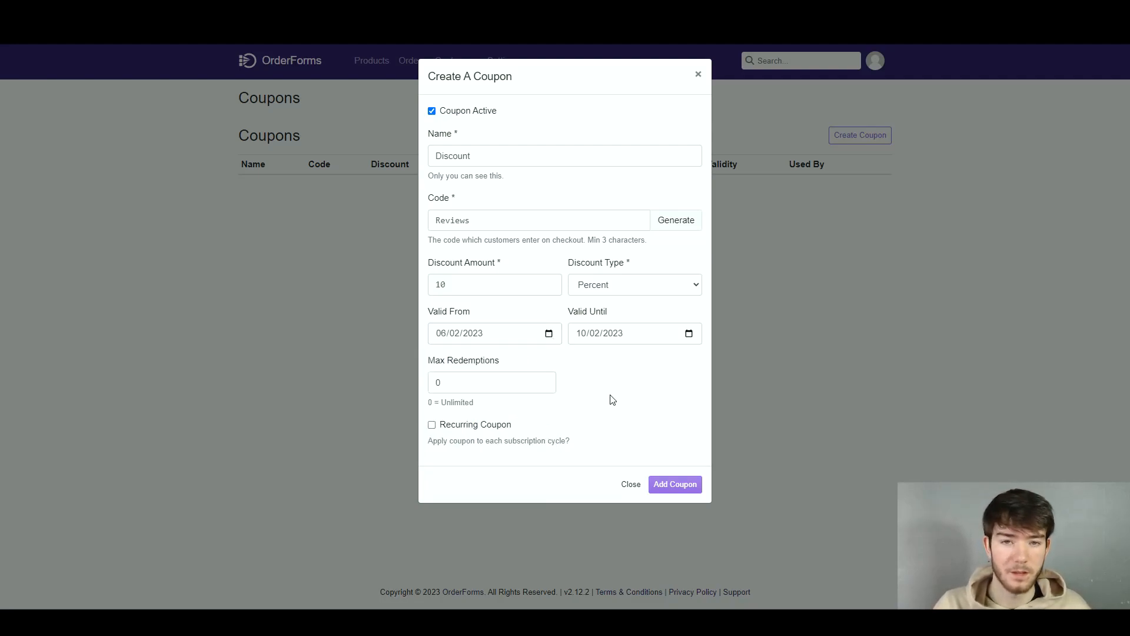
Limit the coupon to 1 redemption and add it to the coupon list
{"action": "left_click", "coordinate": [544, 380]}
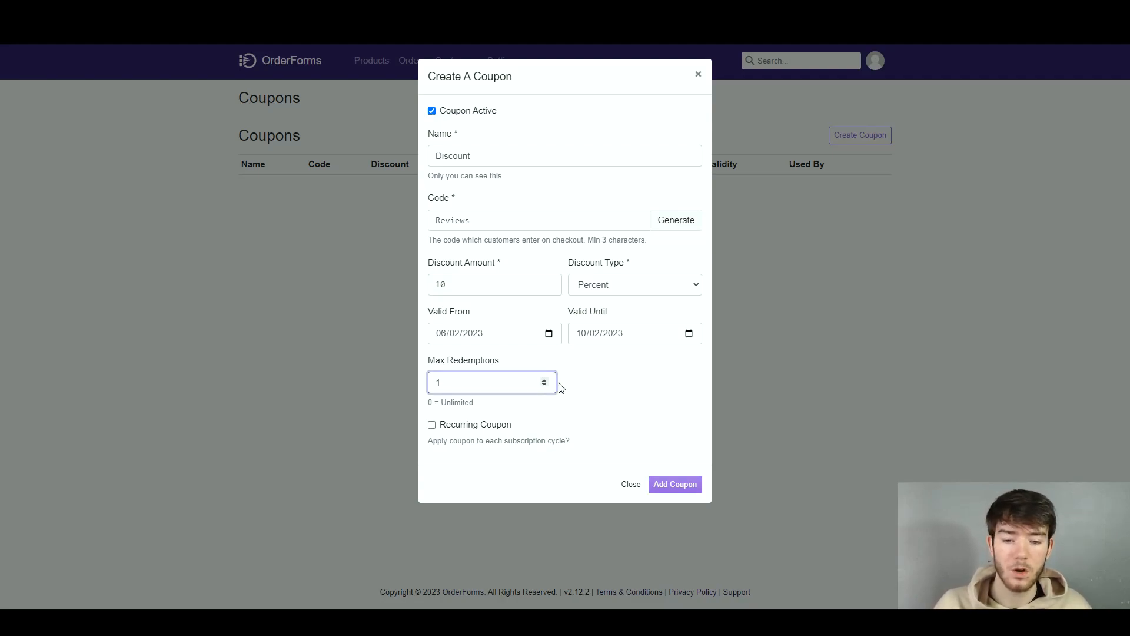
{"action": "left_click", "coordinate": [544, 385]}
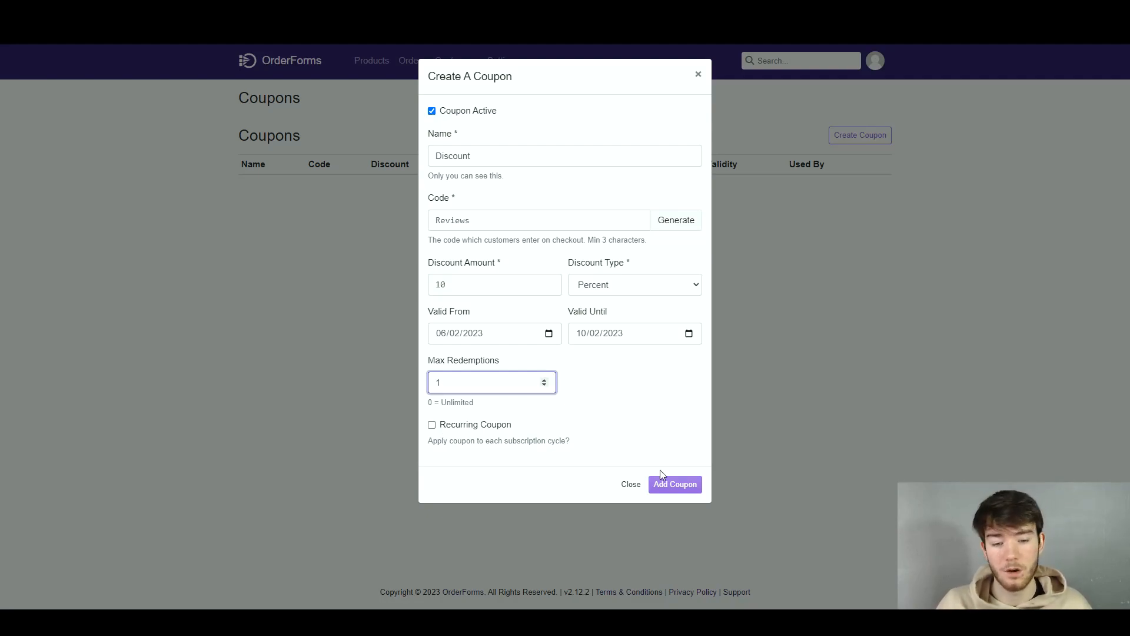
{"action": "left_click", "coordinate": [686, 485]}
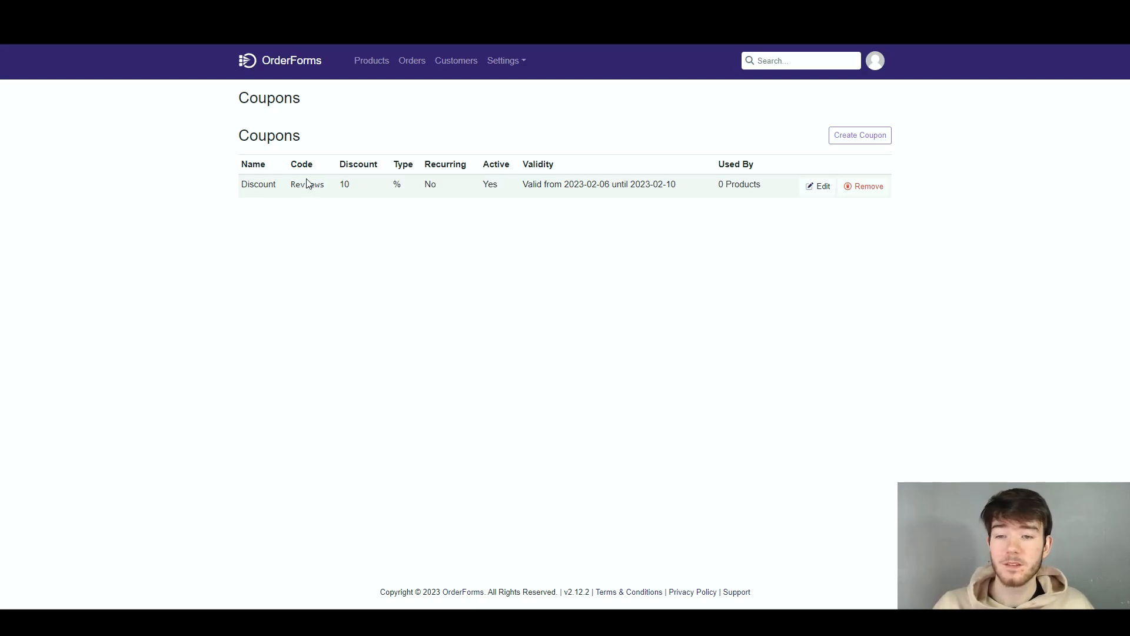
Examine the new coupon's entry, including its recurring setting, active status and which products use it
{"action": "double_click", "coordinate": [437, 164]}
{"action": "left_click_drag", "start_coordinate": [483, 165], "coordinate": [528, 165]}
{"action": "left_click", "coordinate": [732, 221]}
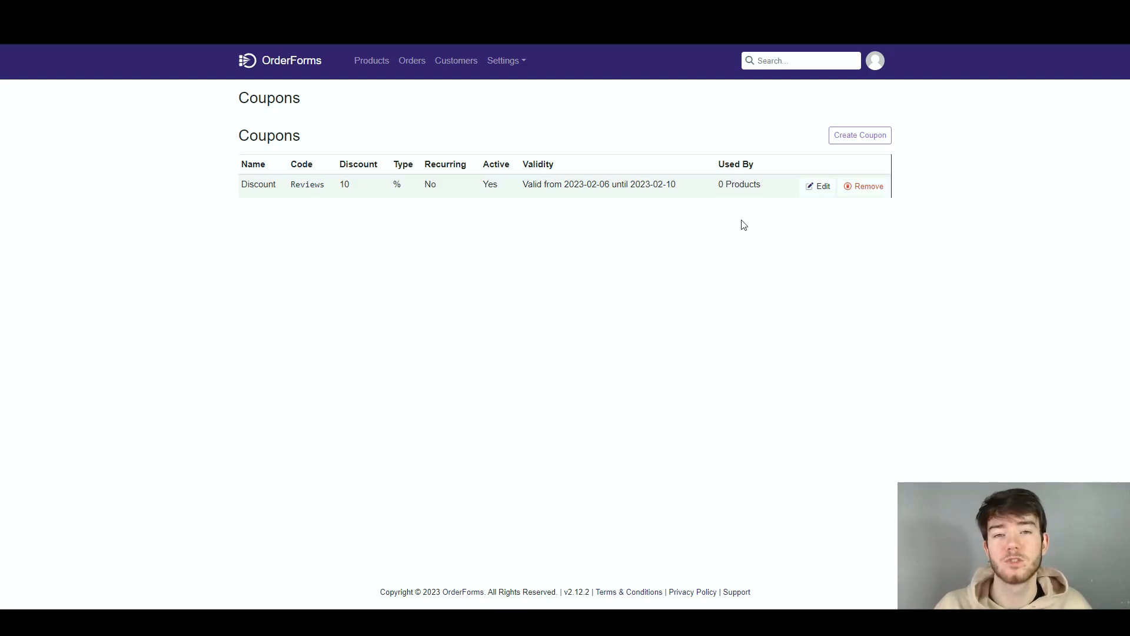
{"action": "left_click_drag", "start_coordinate": [720, 164], "coordinate": [761, 186]}
{"action": "left_click", "coordinate": [763, 200]}
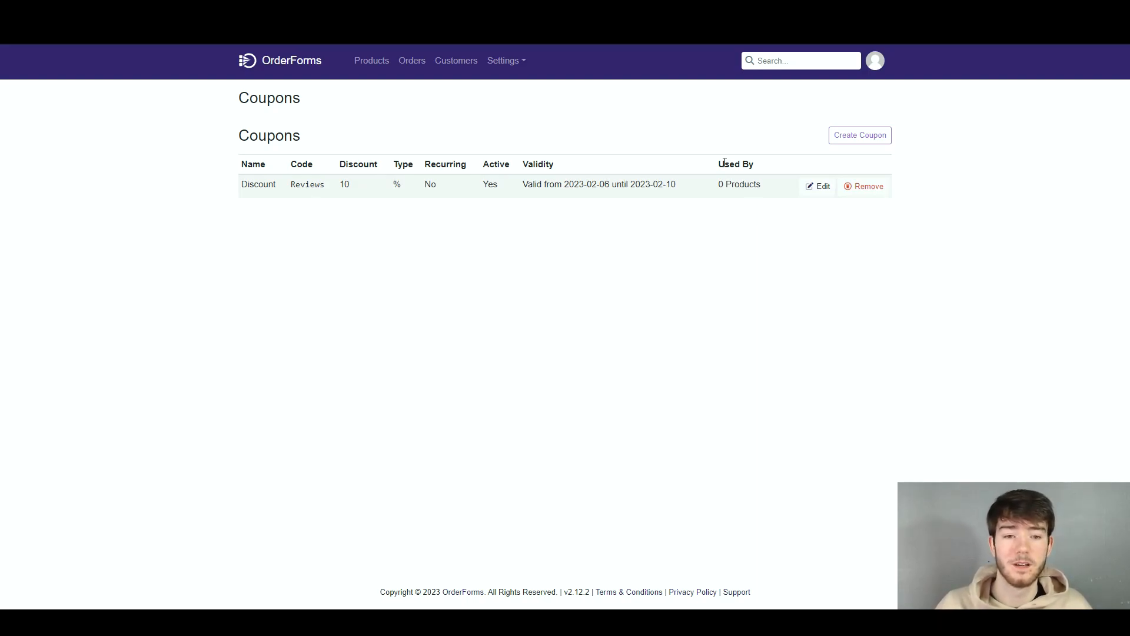
{"action": "left_click_drag", "start_coordinate": [719, 160], "coordinate": [761, 186]}
{"action": "left_click", "coordinate": [768, 223]}
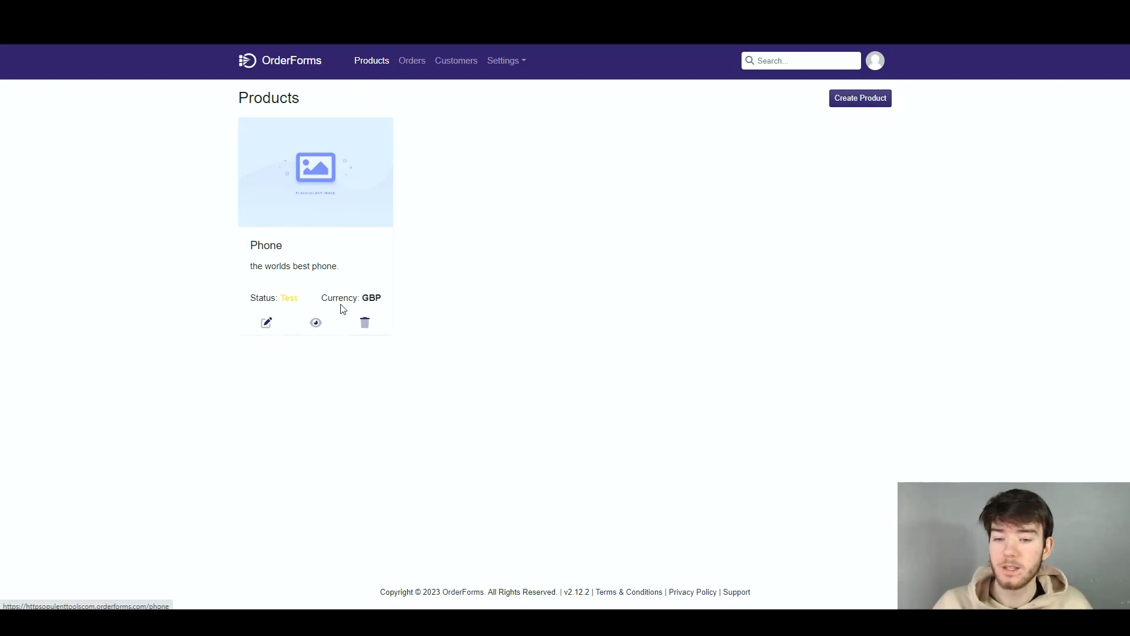
Open the Phone product's checkout settings and review the customer name and customer address collection options
{"action": "left_click", "coordinate": [267, 323]}
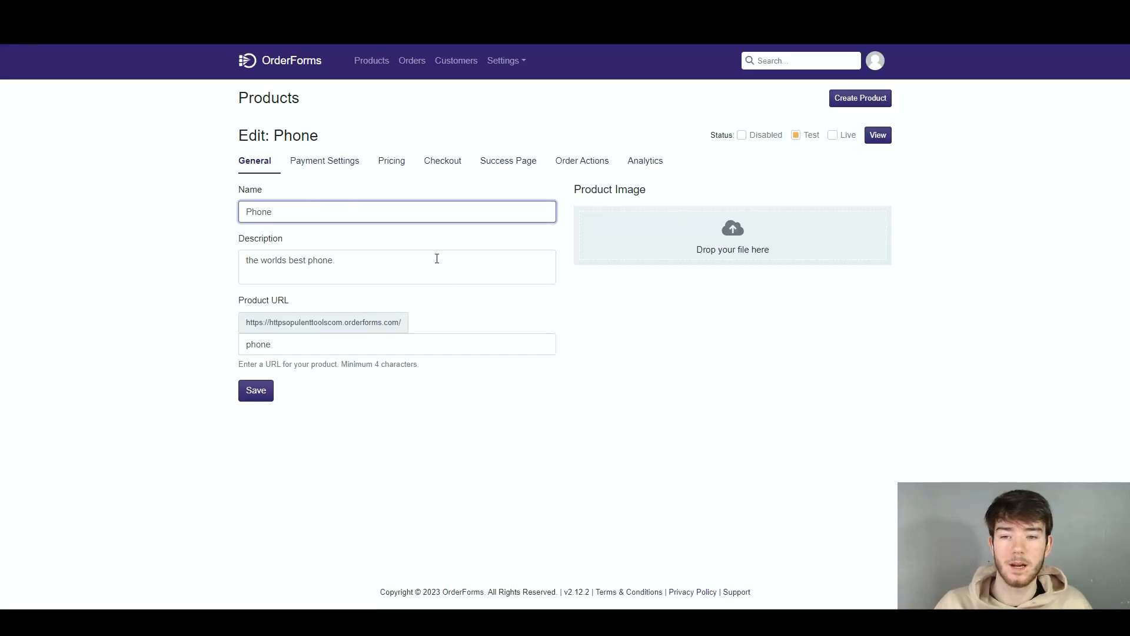
{"action": "left_click", "coordinate": [428, 169]}
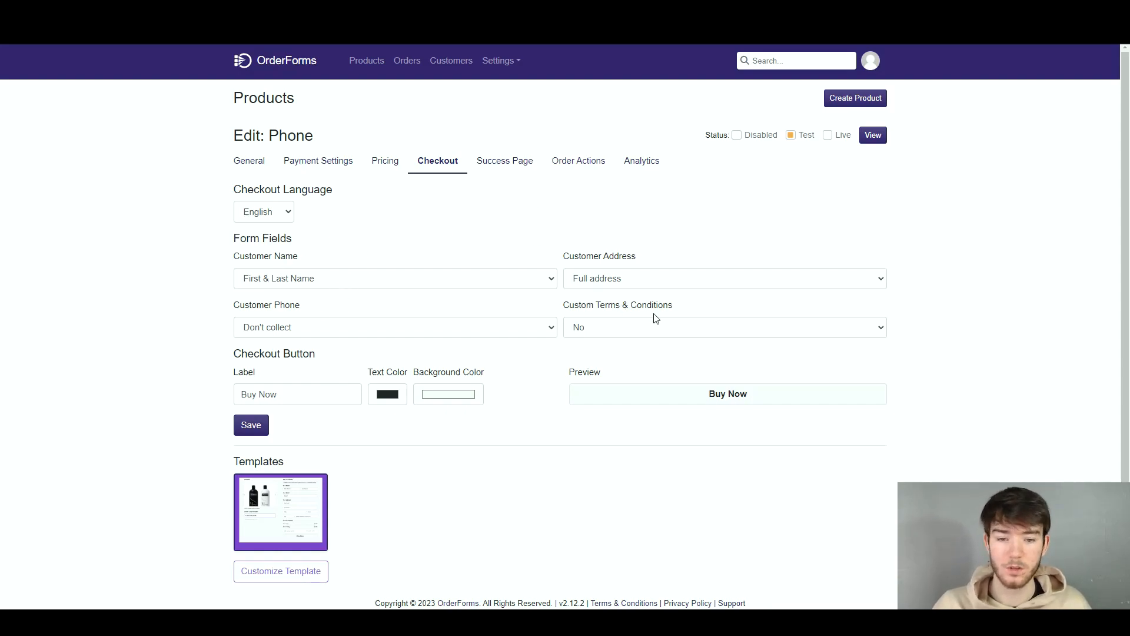
{"action": "scroll", "coordinate": [387, 323], "scroll_direction": "down", "scroll_amount": 1}
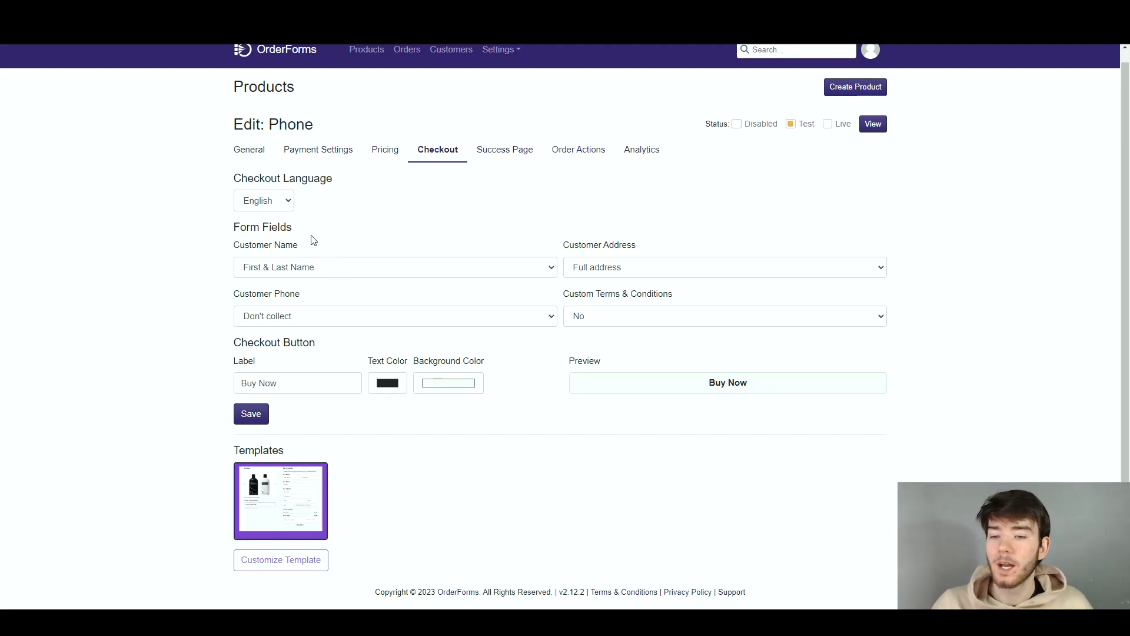
{"action": "left_click", "coordinate": [315, 268]}
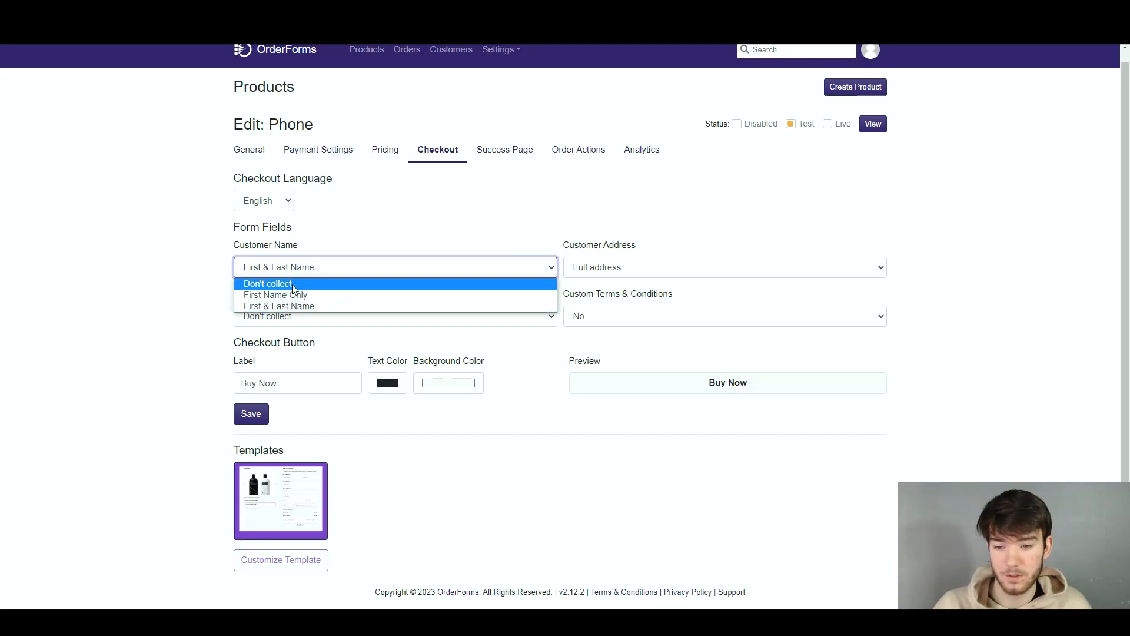
{"action": "left_click", "coordinate": [311, 272]}
{"action": "left_click", "coordinate": [603, 263]}
{"action": "left_click", "coordinate": [603, 264]}
Set Customer Phone to Yes (Mandatory) and keep Custom Terms & Conditions at No
{"action": "left_click", "coordinate": [342, 317]}
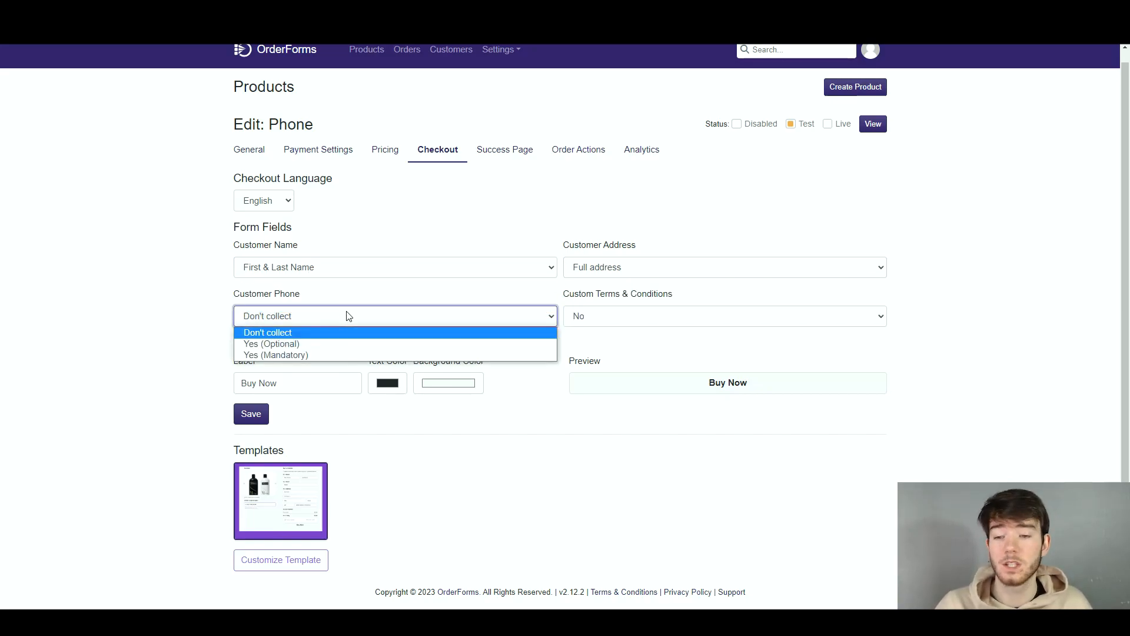
{"action": "left_click", "coordinate": [321, 356]}
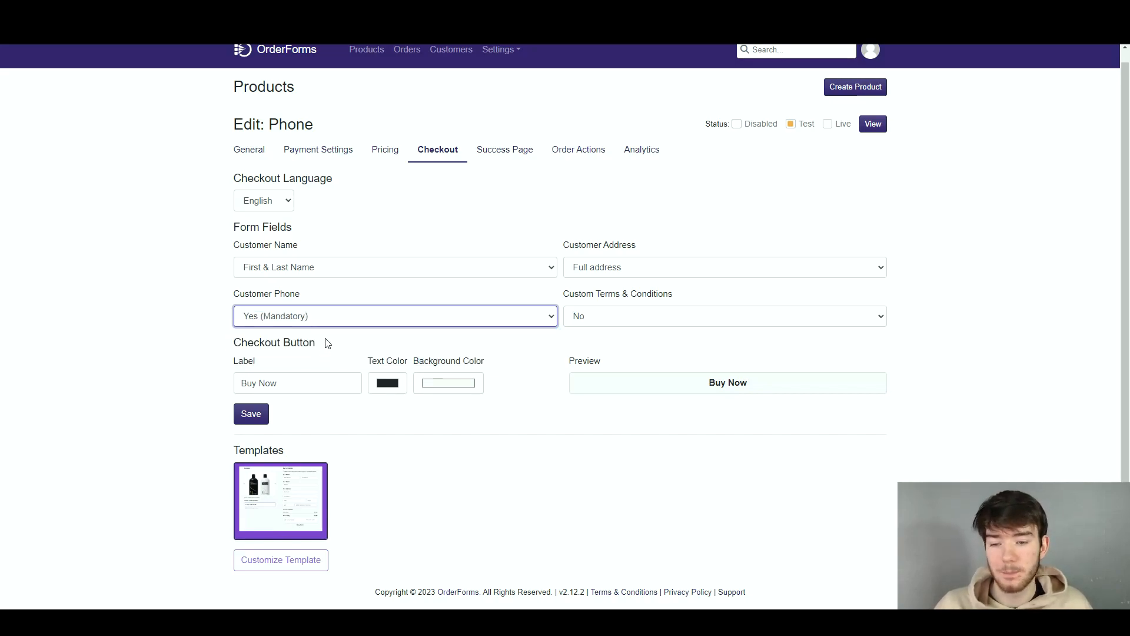
{"action": "left_click", "coordinate": [585, 319]}
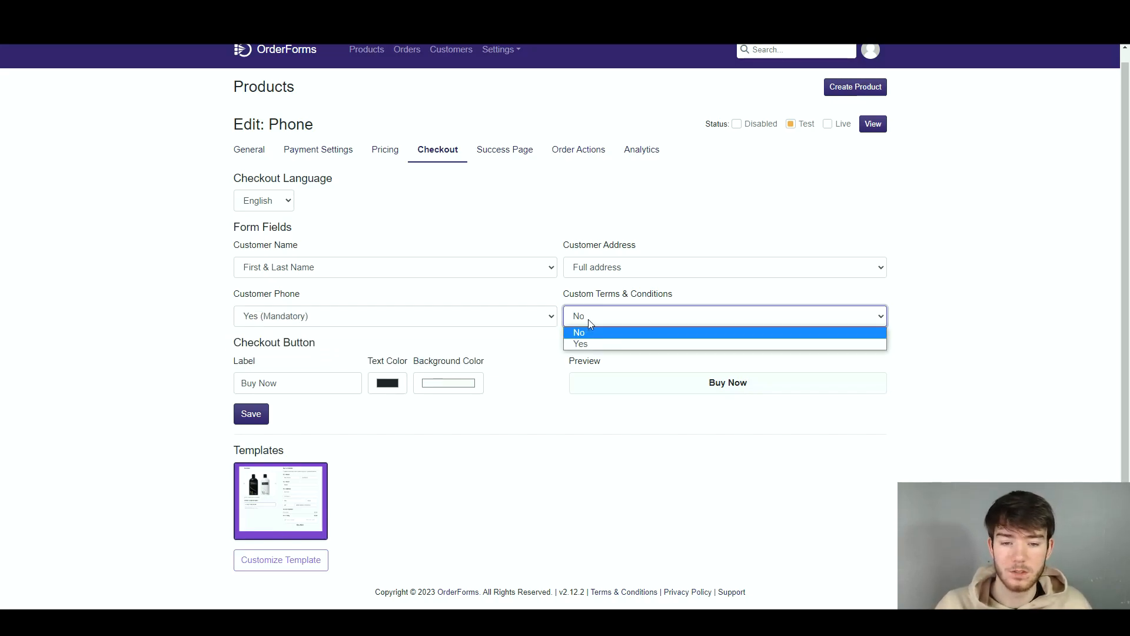
{"action": "left_click", "coordinate": [585, 334]}
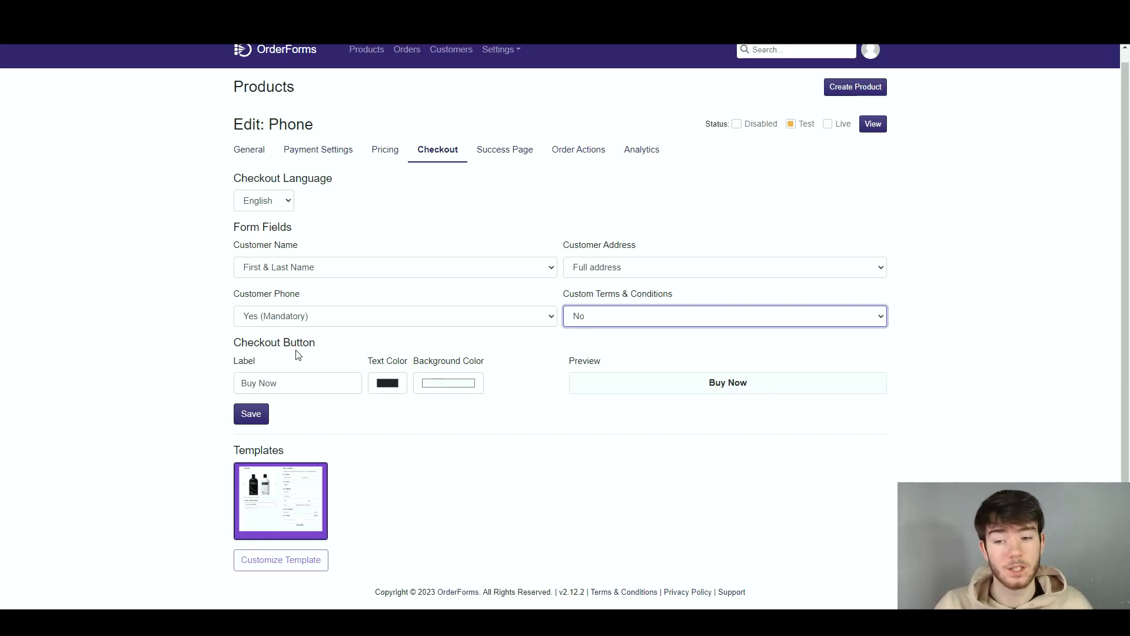
Change the checkout button's label to Buy Now!
{"action": "left_click", "coordinate": [304, 378]}
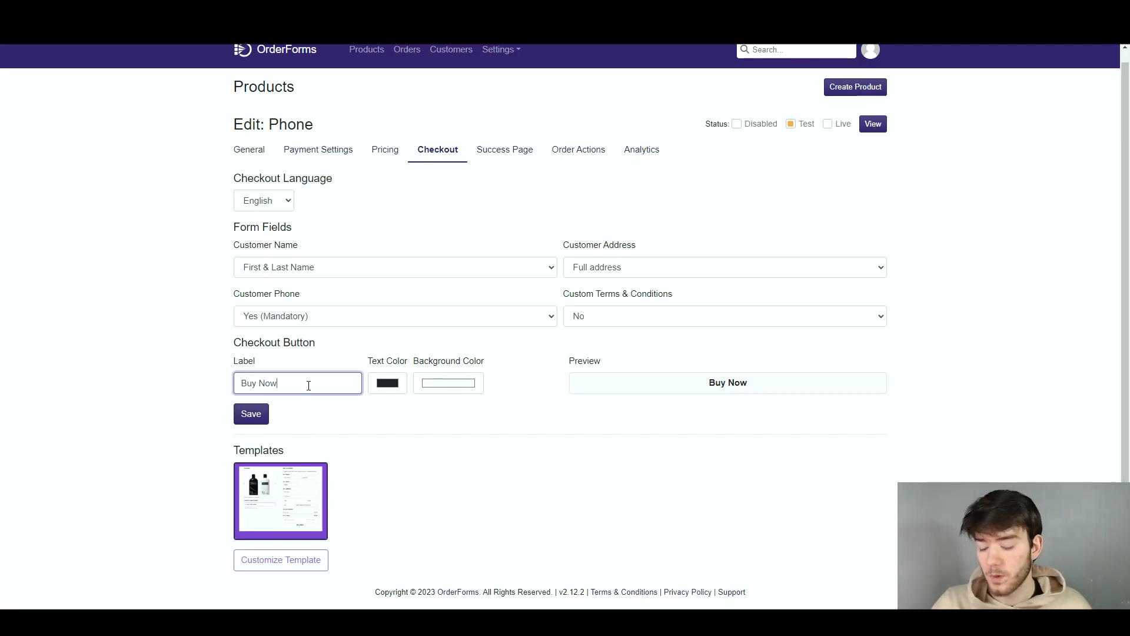
{"action": "type", "text": "!"}
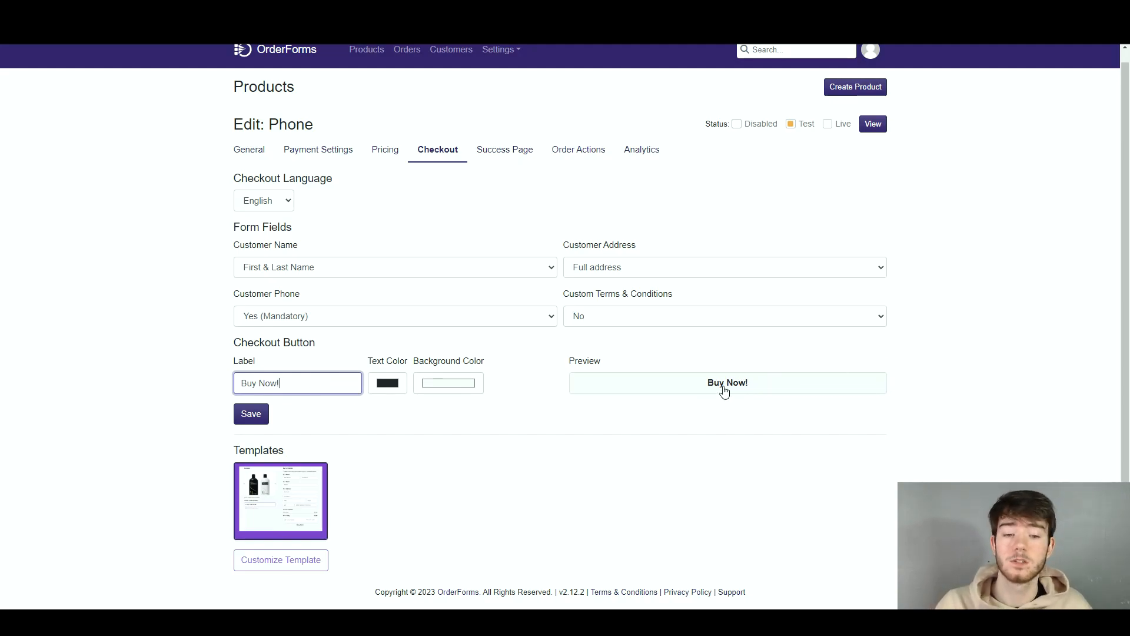
Try blue and black as the text color of the checkout button
{"action": "left_click", "coordinate": [387, 386]}
{"action": "left_click_drag", "start_coordinate": [395, 461], "coordinate": [575, 376]}
{"action": "left_click", "coordinate": [546, 444]}
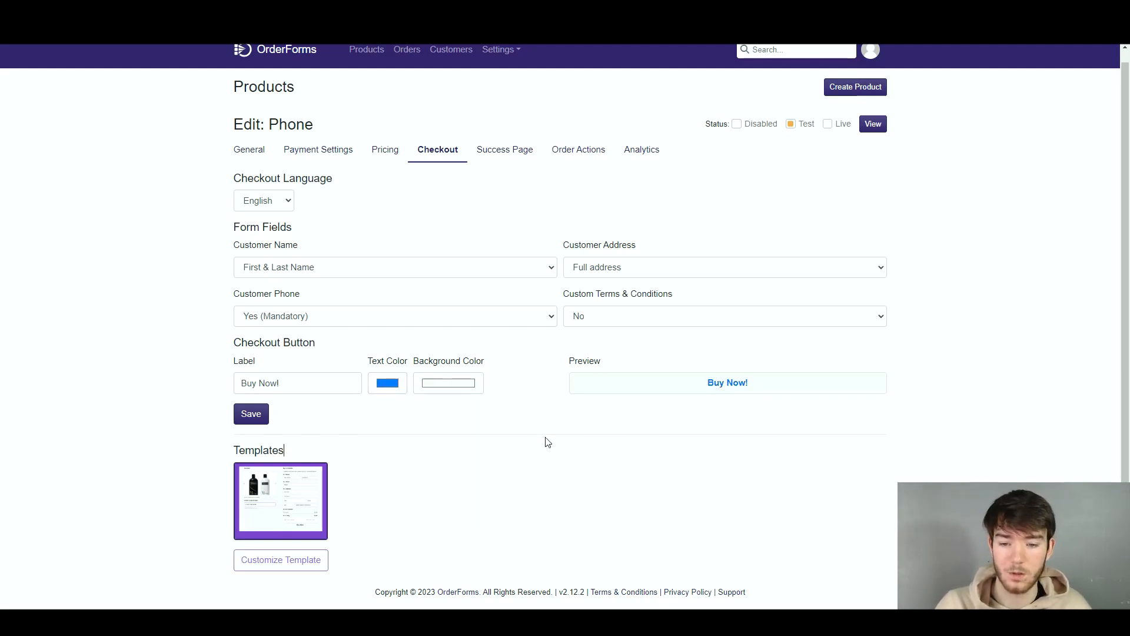
{"action": "left_click", "coordinate": [390, 387]}
{"action": "left_click_drag", "start_coordinate": [401, 474], "coordinate": [599, 482]}
{"action": "left_click", "coordinate": [552, 437]}
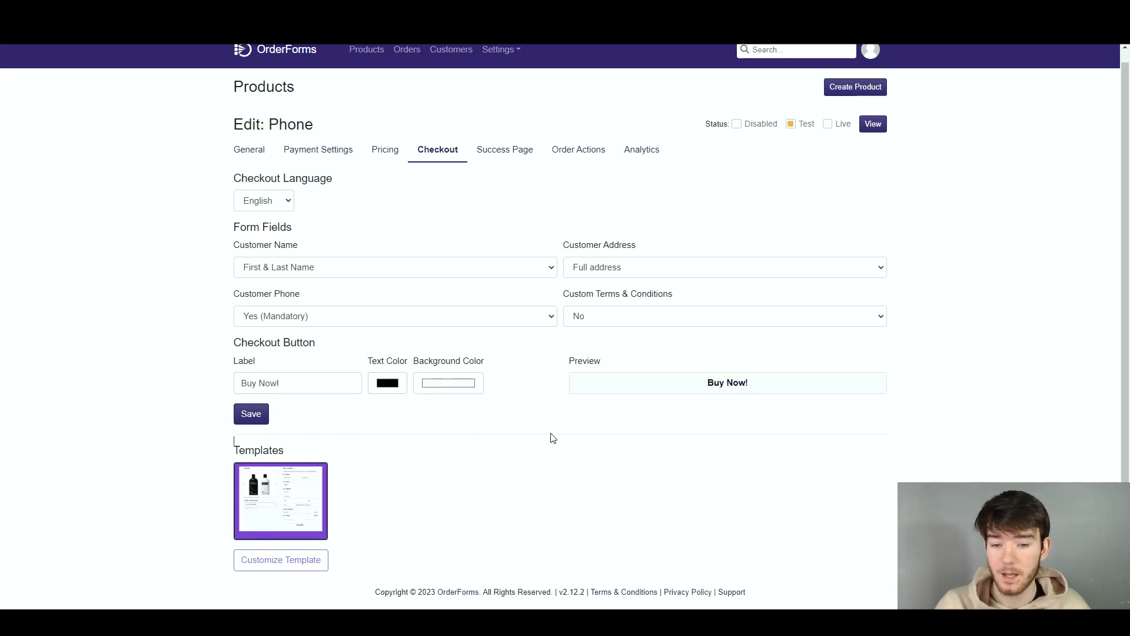
Give the checkout button a light sky-blue background color
{"action": "left_click", "coordinate": [449, 384]}
{"action": "left_click_drag", "start_coordinate": [430, 406], "coordinate": [560, 404]}
{"action": "left_click", "coordinate": [591, 431]}
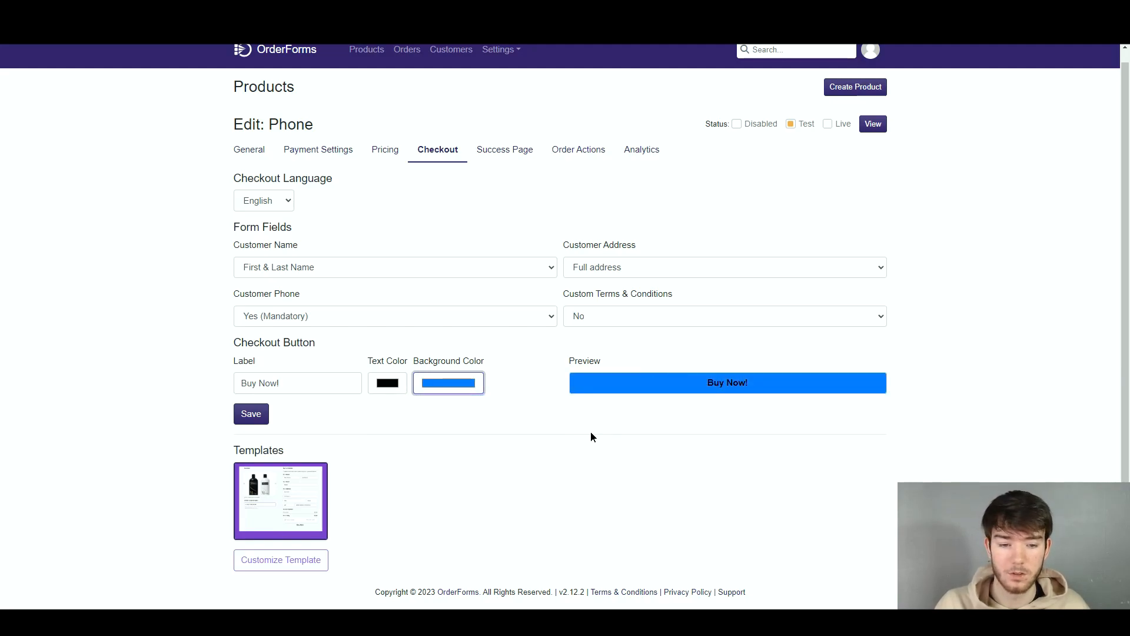
{"action": "left_click", "coordinate": [476, 386]}
{"action": "mouse_move", "coordinate": [481, 403]}
{"action": "left_mouse_down"}
{"action": "mouse_move", "coordinate": [486, 387]}
{"action": "mouse_move", "coordinate": [474, 390]}
{"action": "left_mouse_up"}
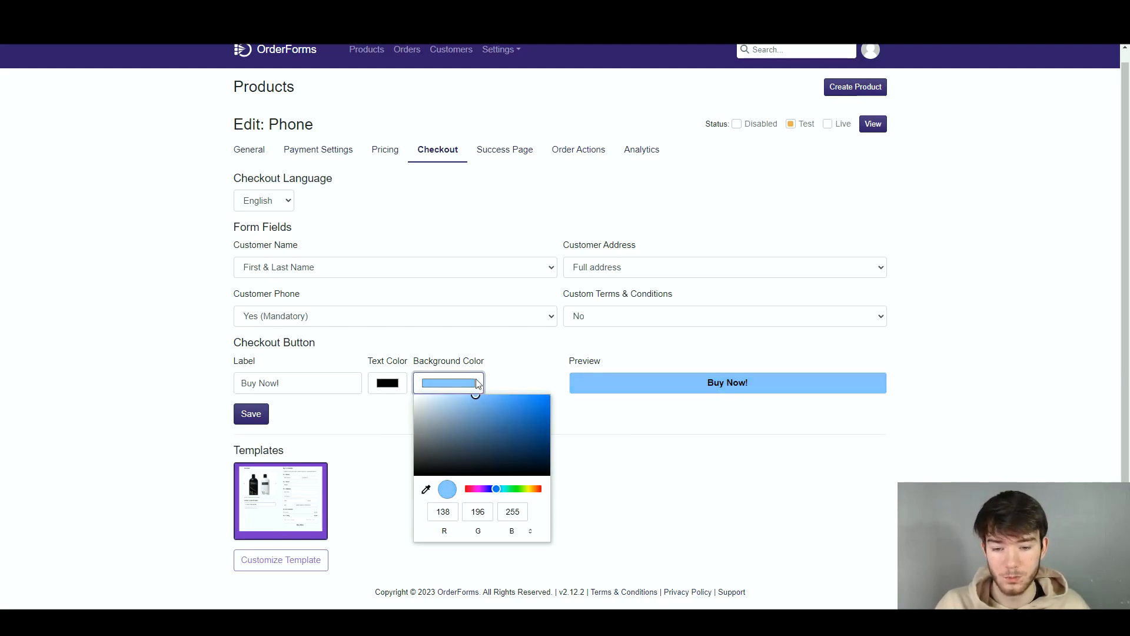
{"action": "left_click", "coordinate": [501, 489]}
{"action": "left_click", "coordinate": [602, 438]}
Make the checkout button's text white on a vivid sky-blue background and save the checkout settings
{"action": "left_click", "coordinate": [393, 383]}
{"action": "left_click_drag", "start_coordinate": [419, 415], "coordinate": [316, 364]}
{"action": "left_click", "coordinate": [551, 441]}
{"action": "left_click", "coordinate": [479, 387]}
{"action": "left_click", "coordinate": [512, 411]}
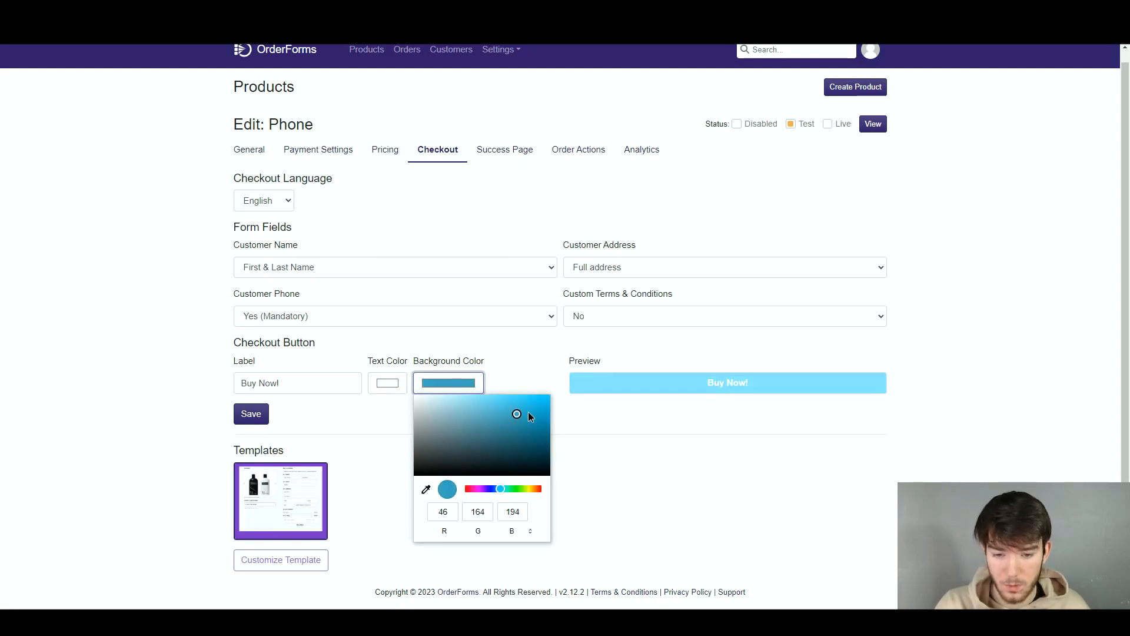
{"action": "left_click", "coordinate": [597, 408]}
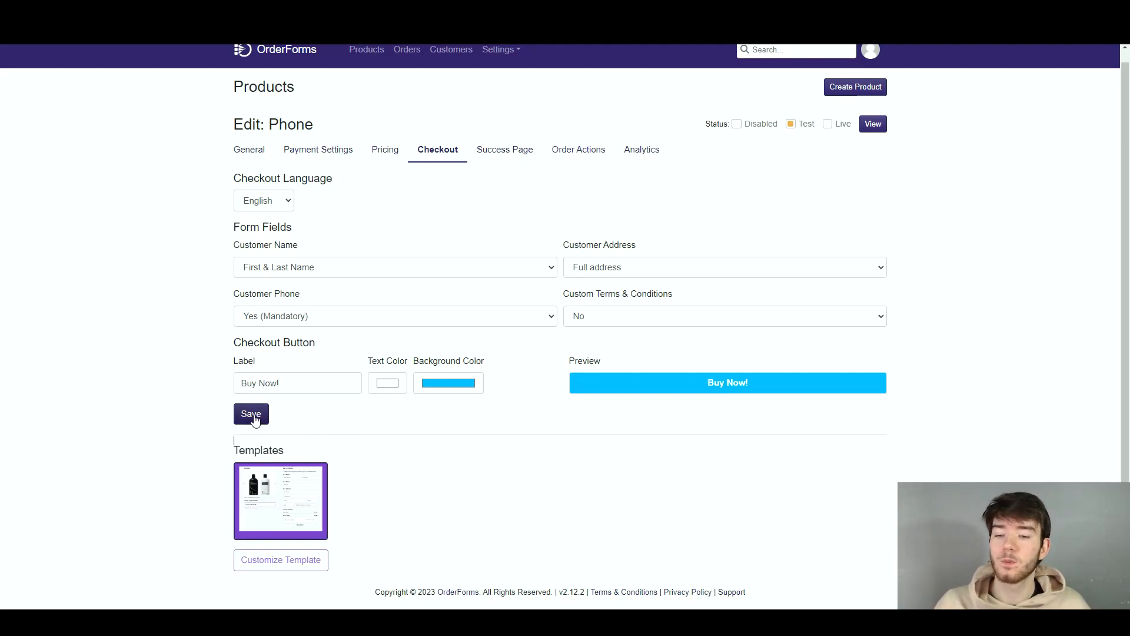
{"action": "left_click", "coordinate": [253, 416]}
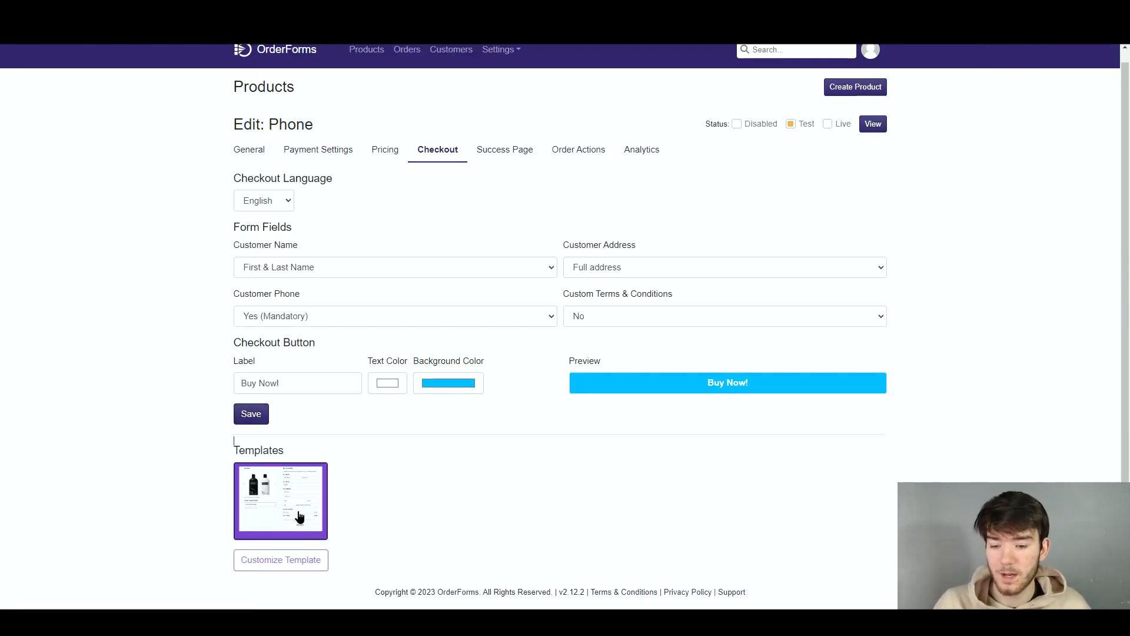
Open the checkout template for customization and look through the Media, Typography, Basic and Layout blocks
{"action": "left_click", "coordinate": [281, 560]}
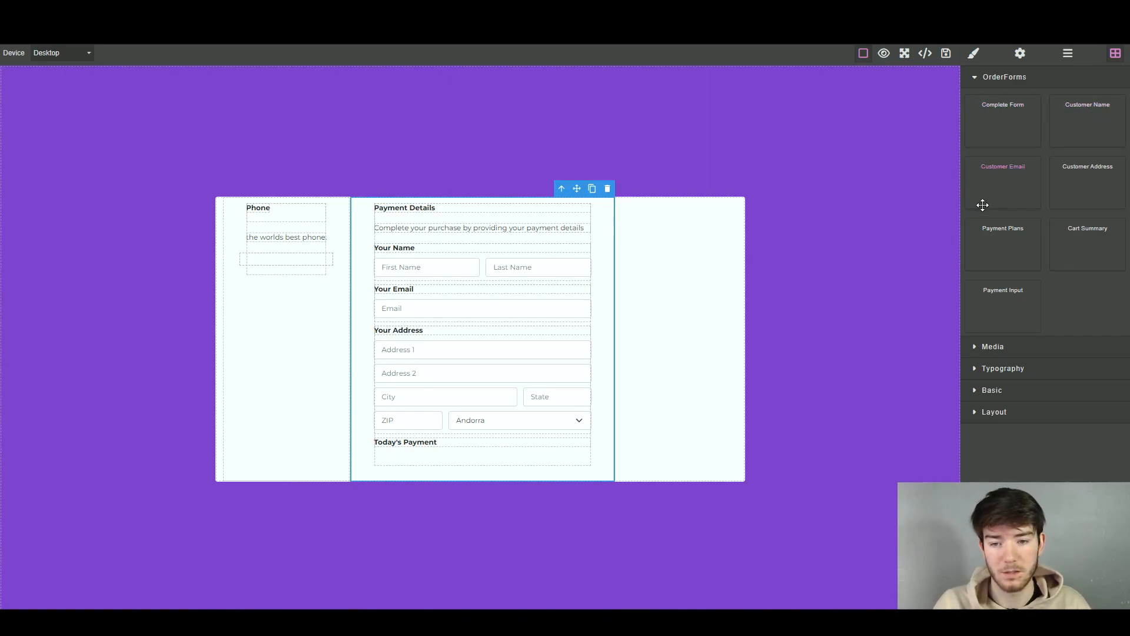
{"action": "left_click", "coordinate": [1011, 351]}
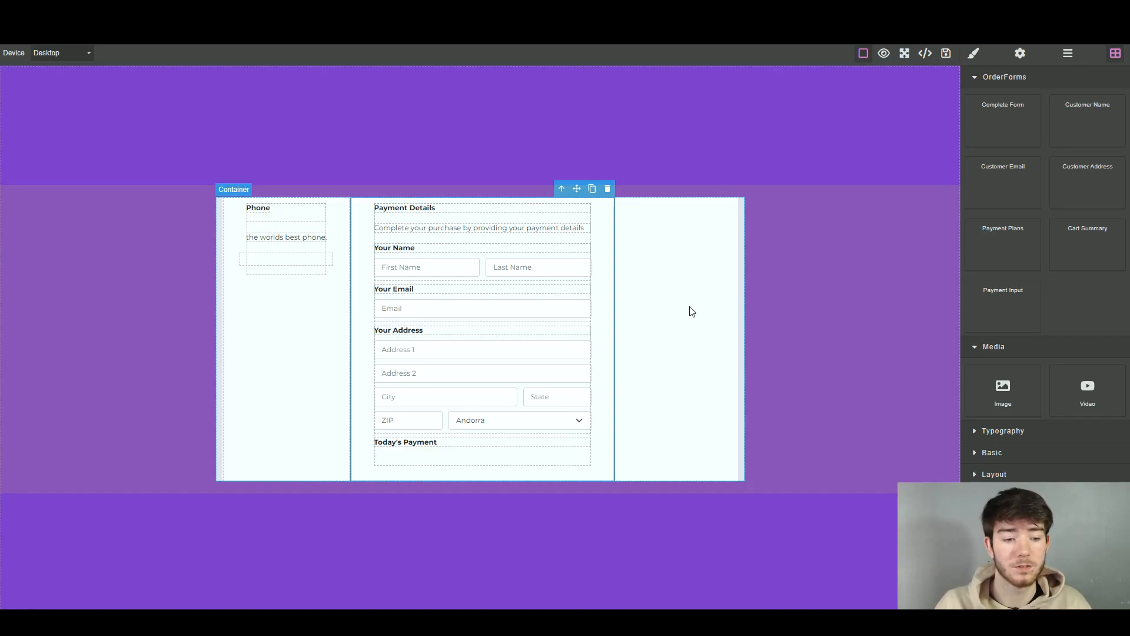
{"action": "left_click", "coordinate": [1003, 430]}
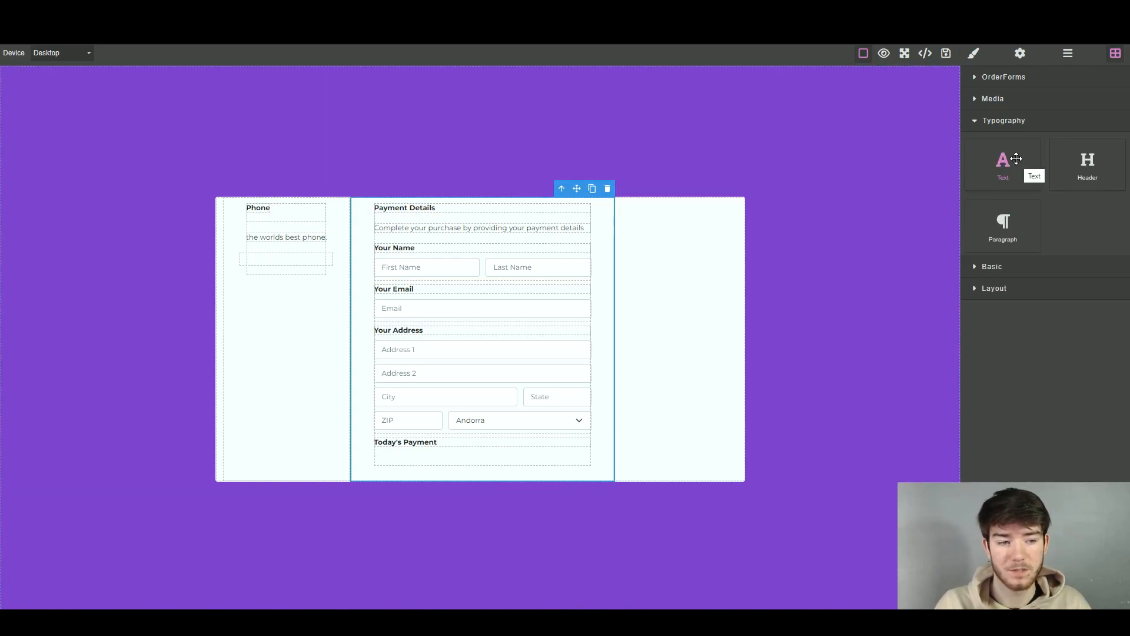
{"action": "left_click", "coordinate": [993, 266]}
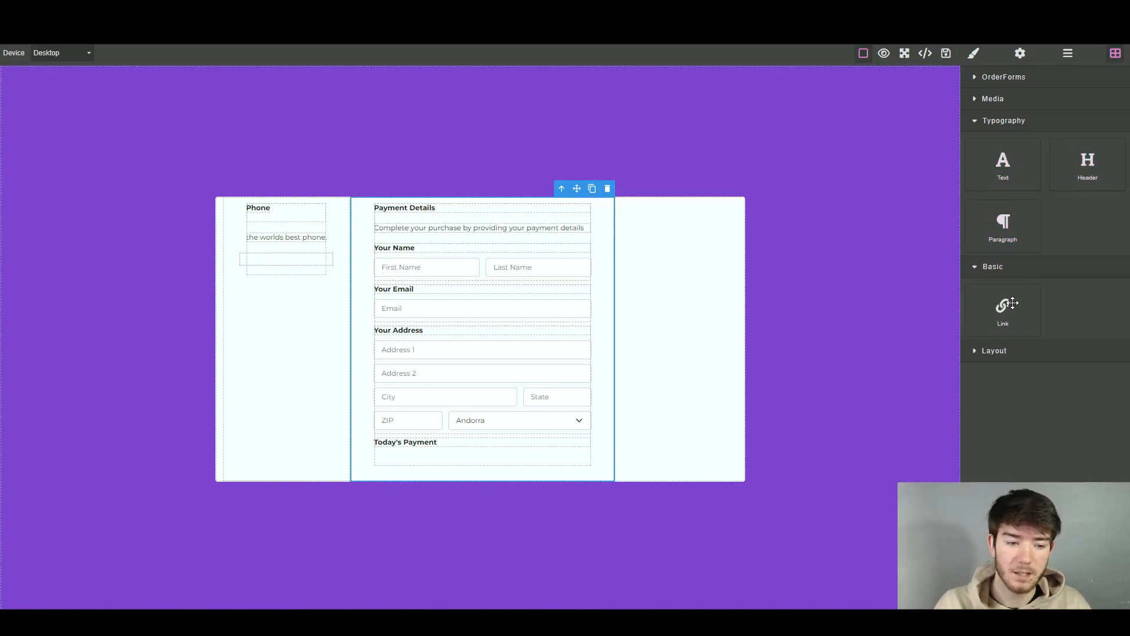
{"action": "left_click", "coordinate": [995, 351]}
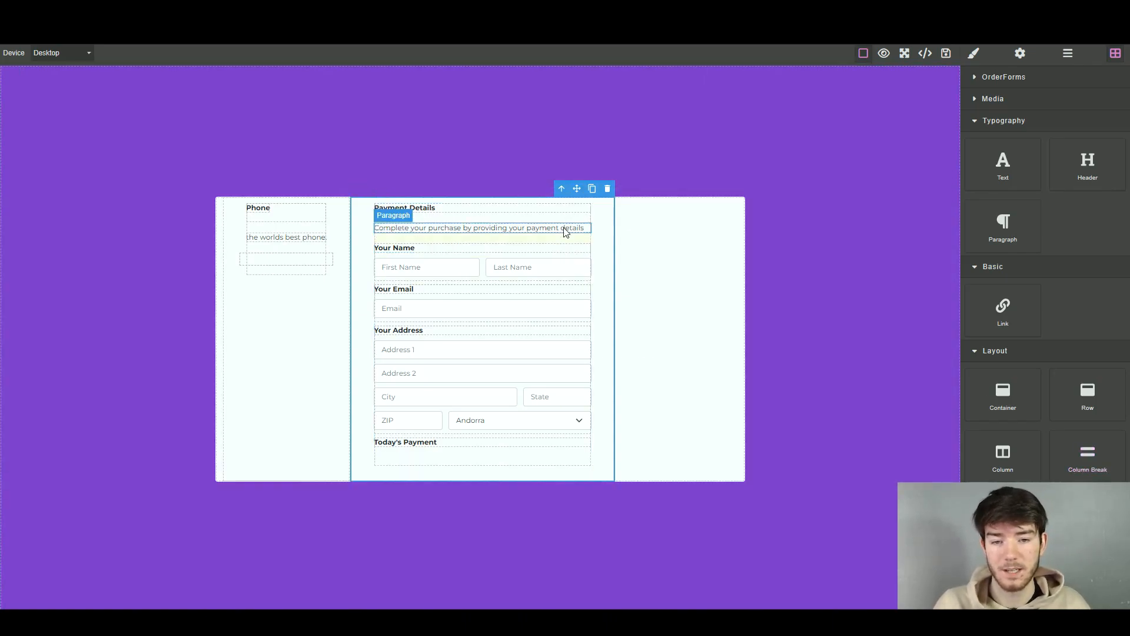
Delete the text of the paragraph under the Payment Details heading in the checkout template
{"action": "double_click", "coordinate": [481, 230]}
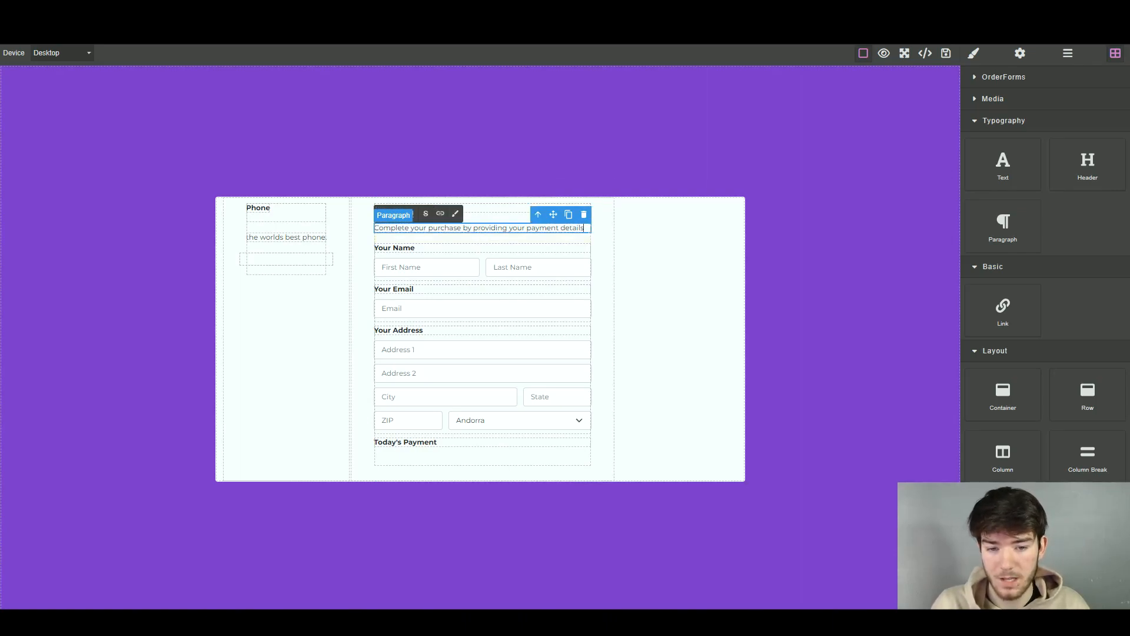
{"action": "left_click_drag", "start_coordinate": [588, 229], "coordinate": [370, 231]}
{"action": "key", "text": "BackSpace"}
{"action": "left_click", "coordinate": [648, 250]}
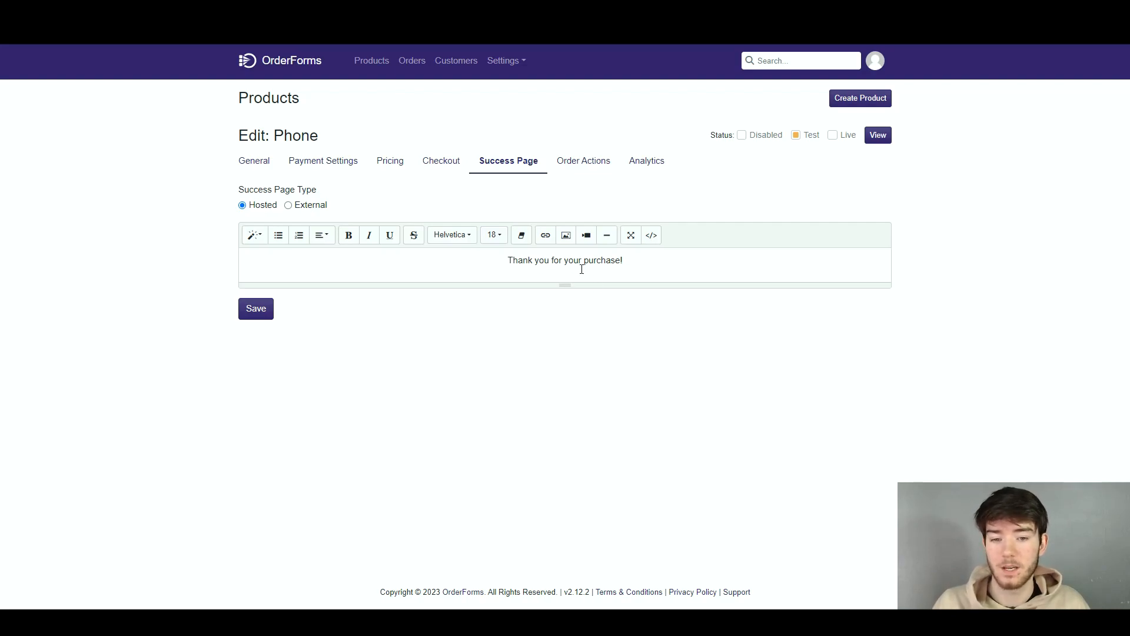
Make the "Thank you for your purchase!" message on the product's success page bold and italic
{"action": "mouse_move", "coordinate": [511, 260]}
{"action": "left_mouse_down"}
{"action": "mouse_move", "coordinate": [605, 260]}
{"action": "mouse_move", "coordinate": [633, 294]}
{"action": "mouse_move", "coordinate": [505, 261]}
{"action": "left_mouse_up"}
{"action": "left_click", "coordinate": [635, 322]}
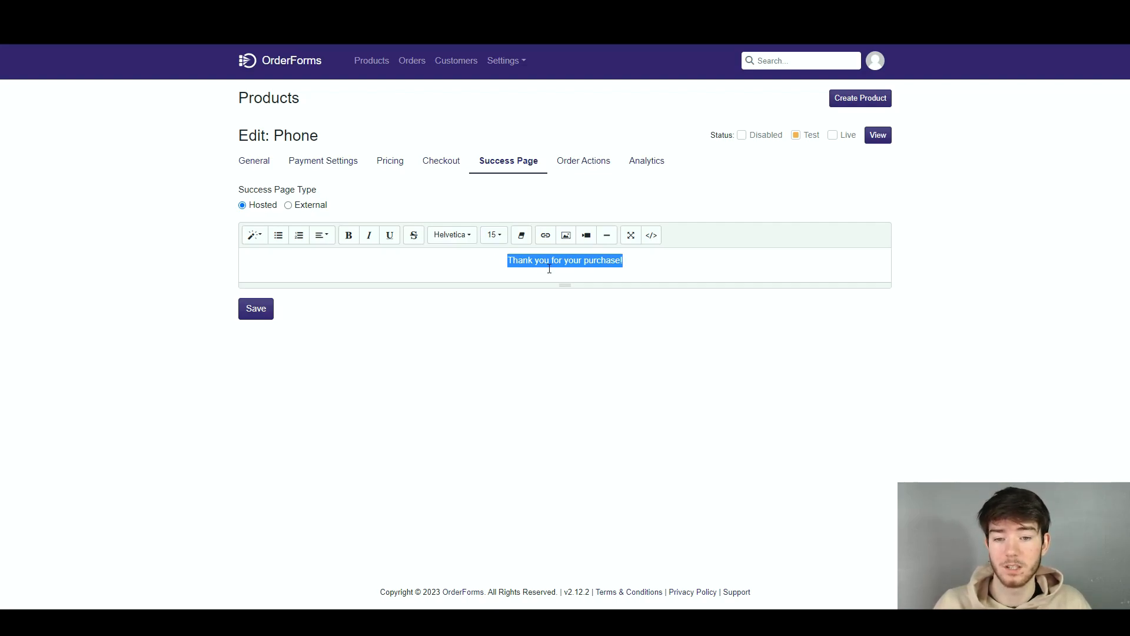
{"action": "left_click", "coordinate": [350, 236]}
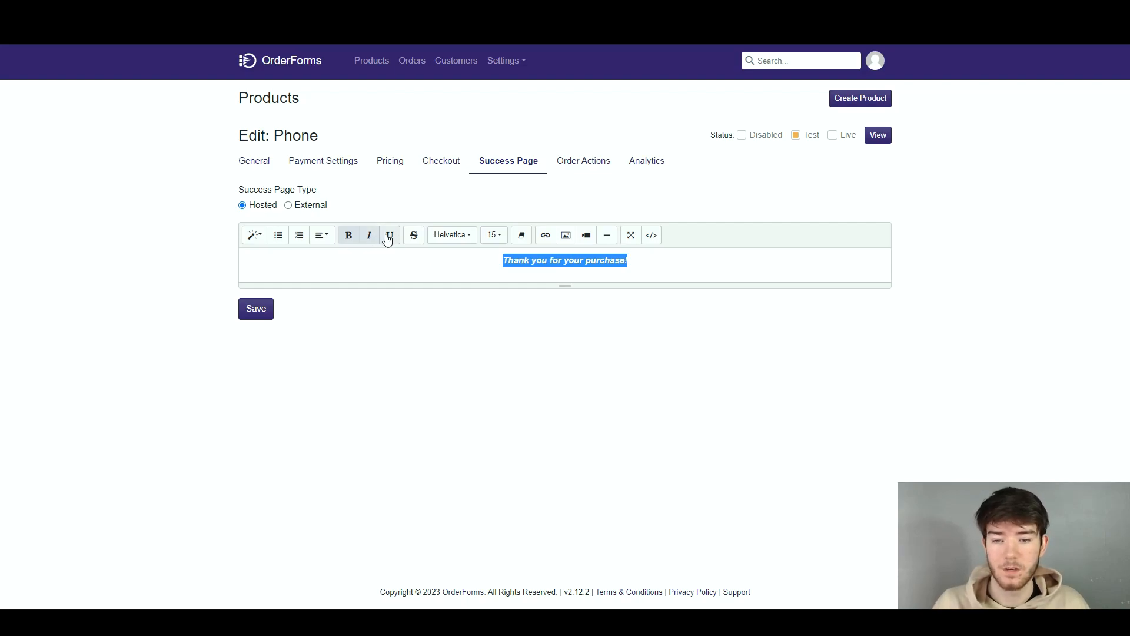
{"action": "left_click", "coordinate": [369, 235]}
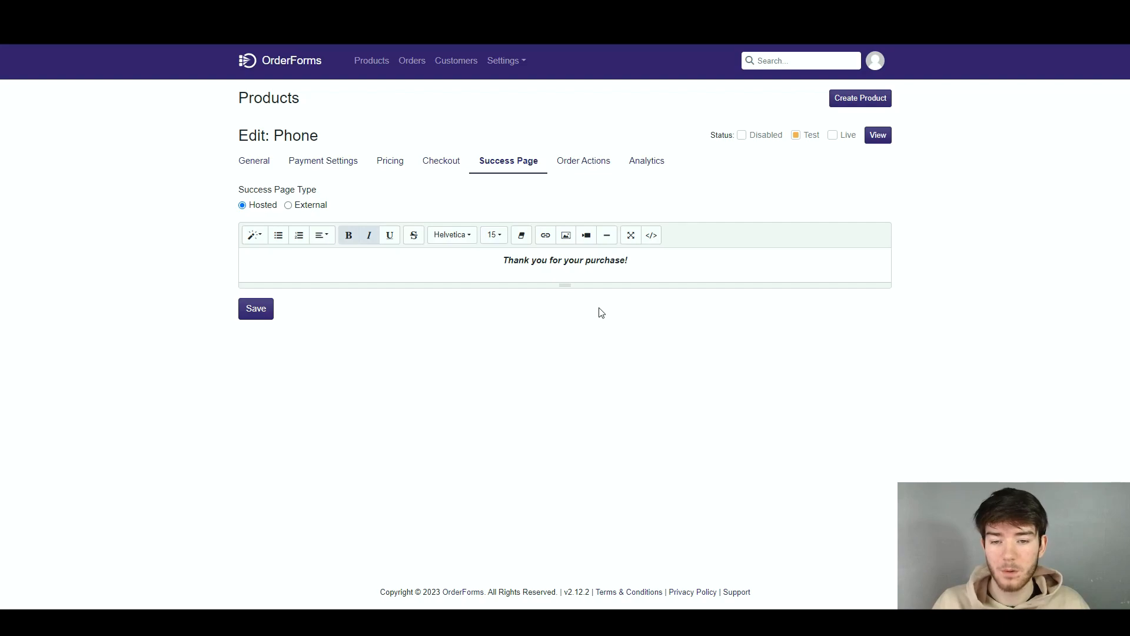
Set the font size of the success page's thank-you message to 18
{"action": "left_click_drag", "start_coordinate": [629, 260], "coordinate": [502, 261]}
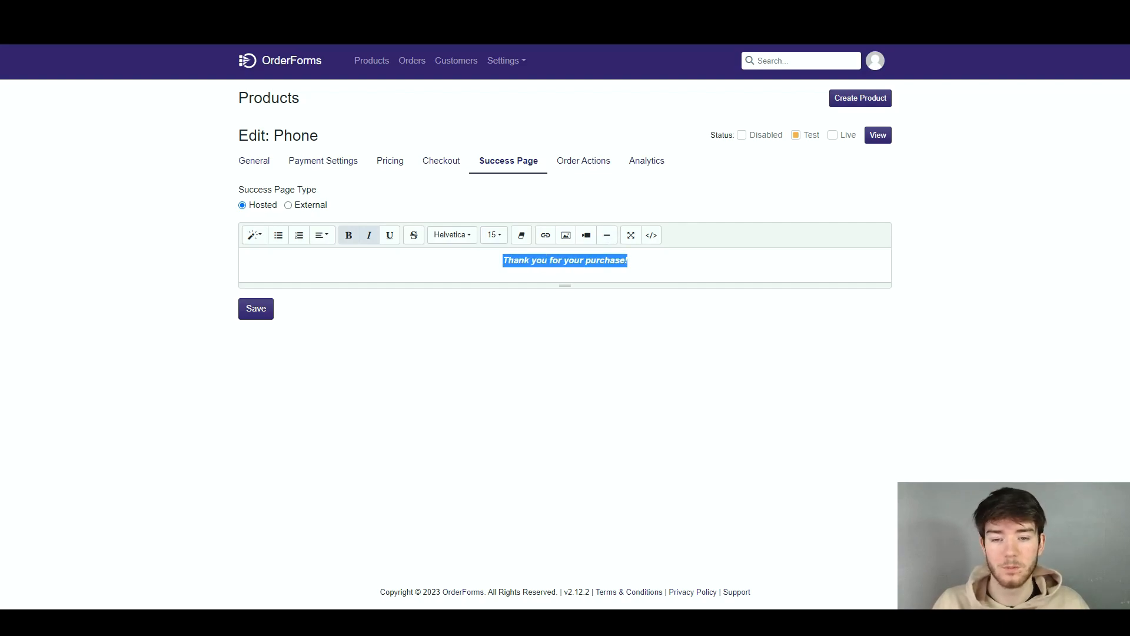
{"action": "left_click", "coordinate": [501, 237]}
{"action": "left_click", "coordinate": [511, 369]}
{"action": "left_click", "coordinate": [610, 356]}
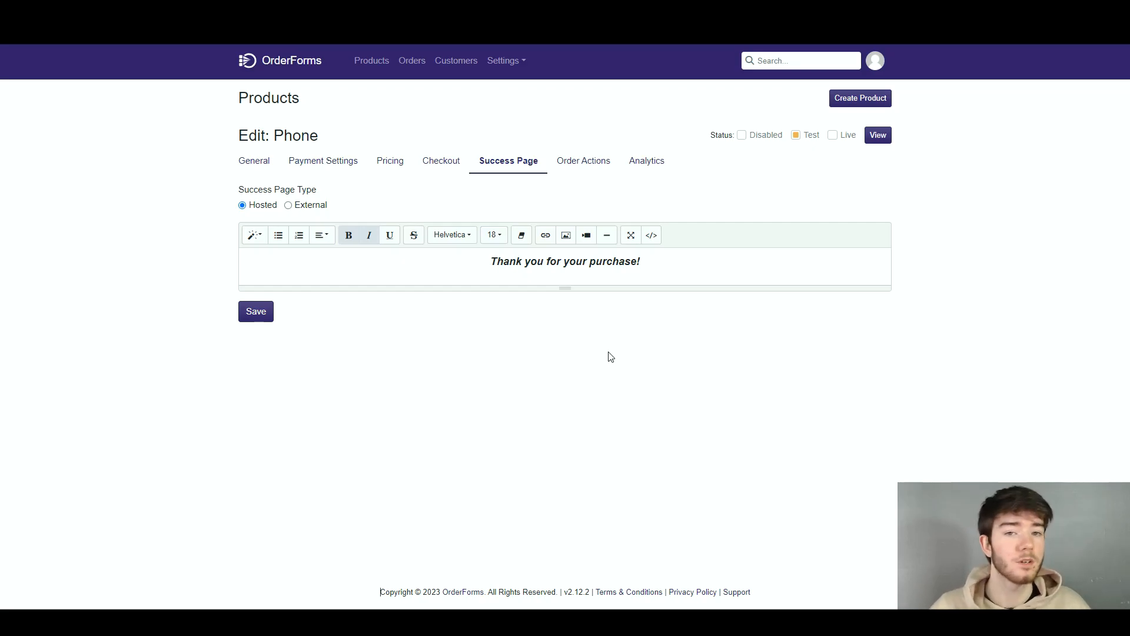
Save the Phone product's success page with its formatted thank-you message
{"action": "left_click", "coordinate": [261, 318]}
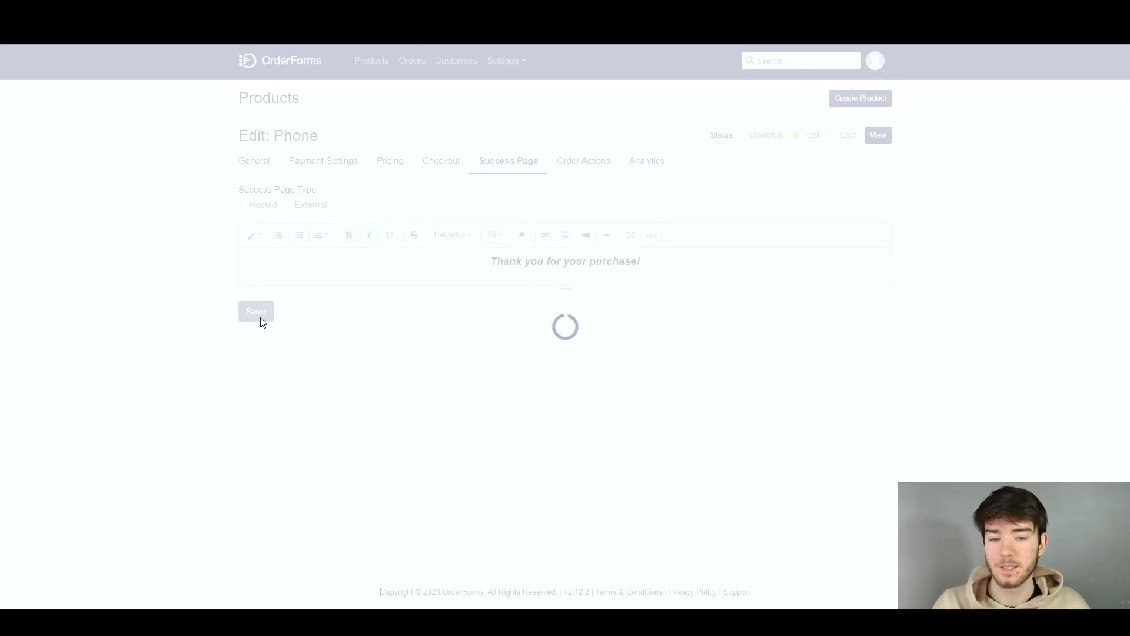
{"action": "left_click_drag", "start_coordinate": [485, 261], "coordinate": [651, 270]}
{"action": "left_click", "coordinate": [641, 326]}
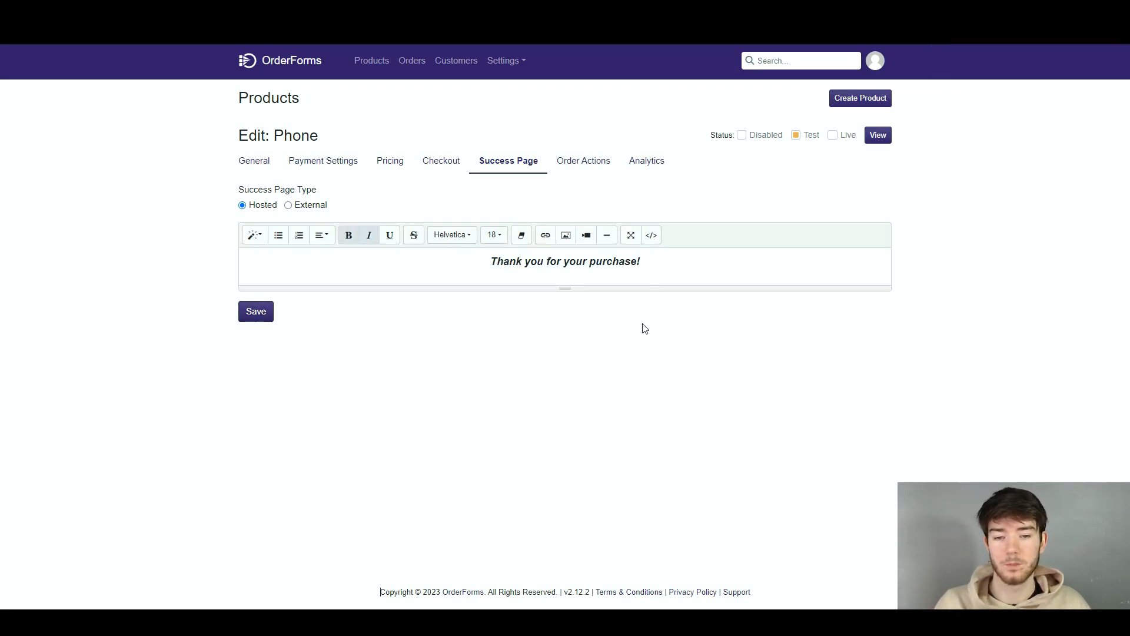
Examine the integrations and actions offered for adding an order action to the Phone product
{"action": "left_click", "coordinate": [591, 167]}
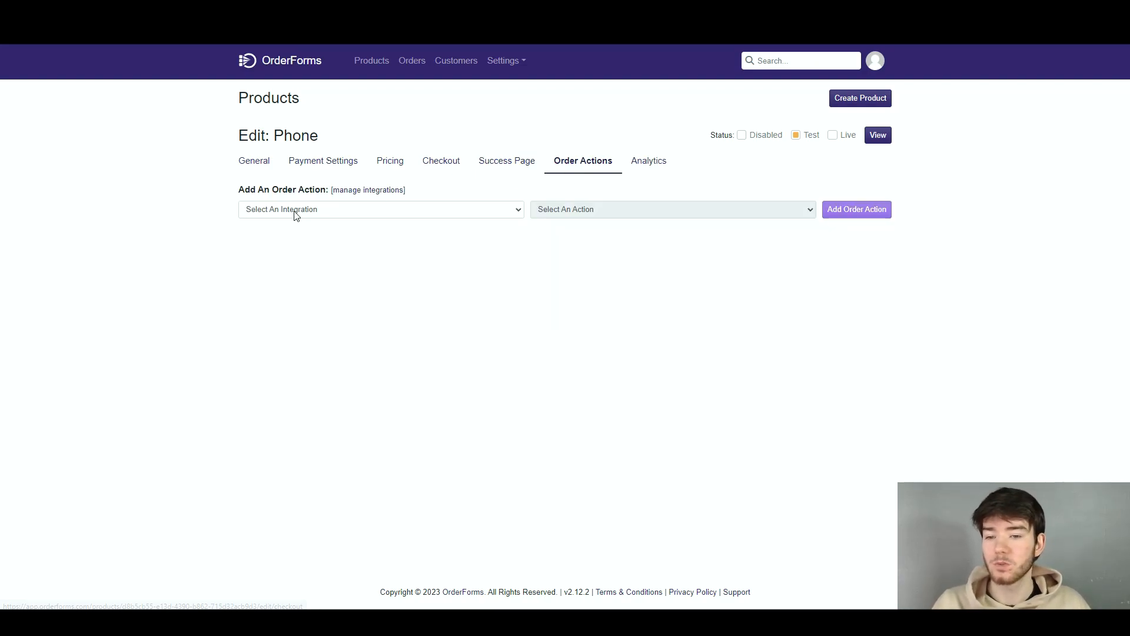
{"action": "left_click", "coordinate": [332, 213]}
{"action": "left_click", "coordinate": [333, 215]}
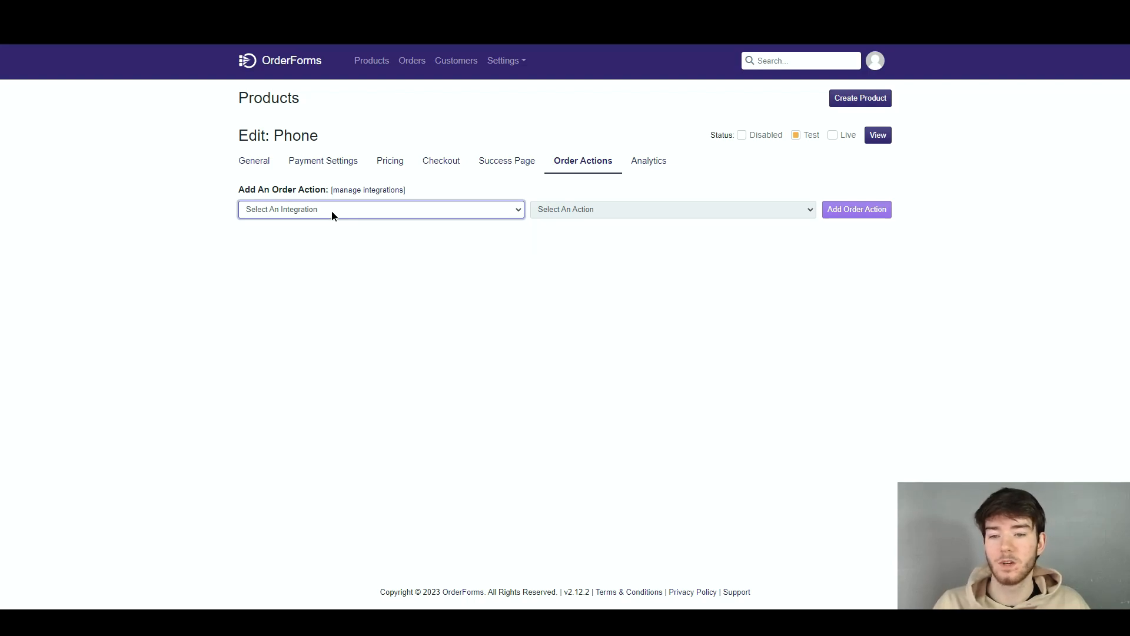
{"action": "left_click", "coordinate": [630, 213]}
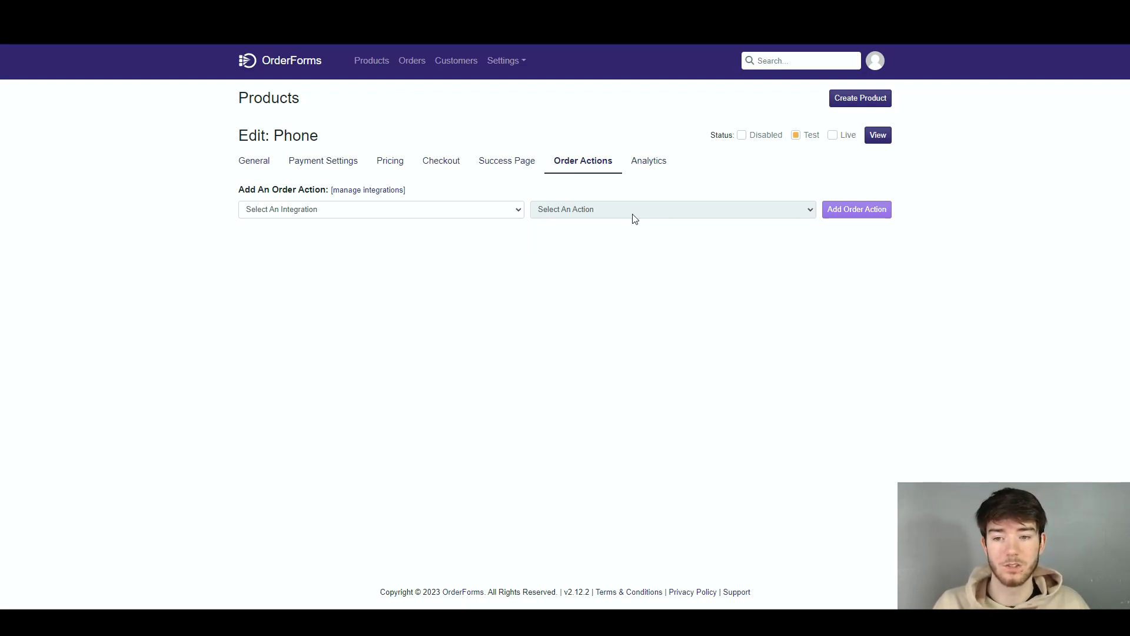
{"action": "left_click", "coordinate": [392, 212]}
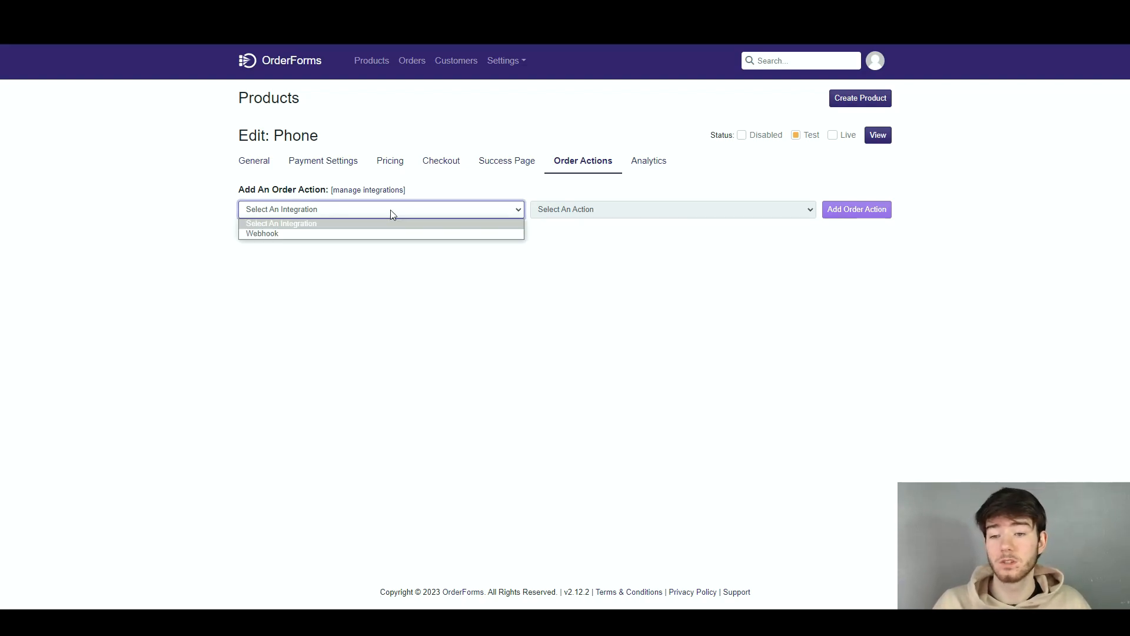
{"action": "left_click", "coordinate": [337, 210]}
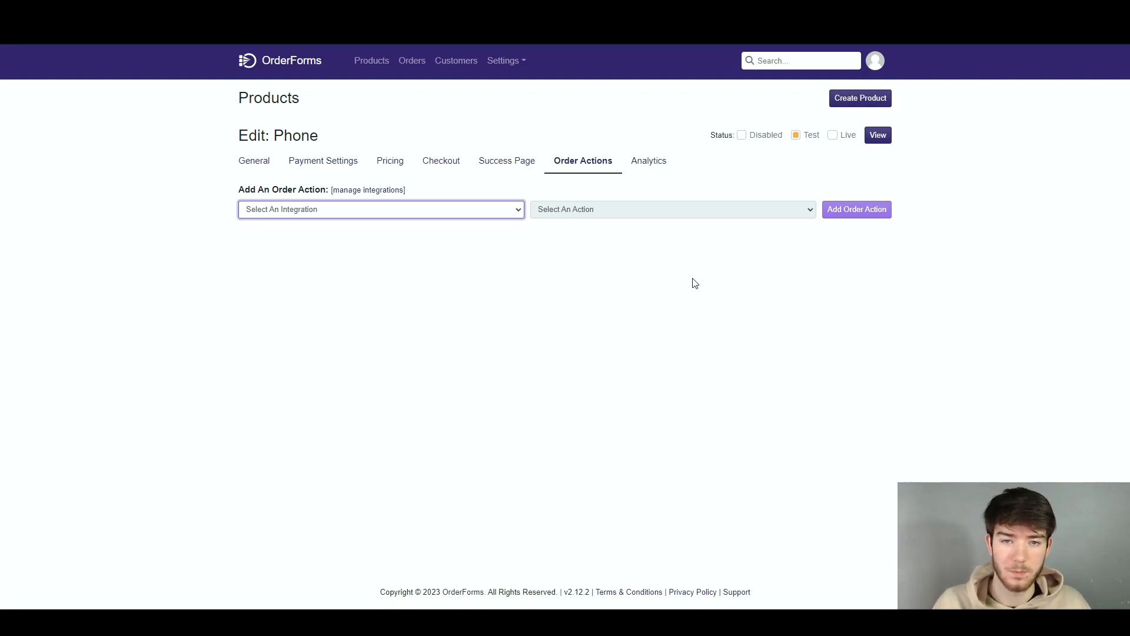
Try to enable tracking on the Phone product's success page and save the analytics settings
{"action": "left_click", "coordinate": [642, 167]}
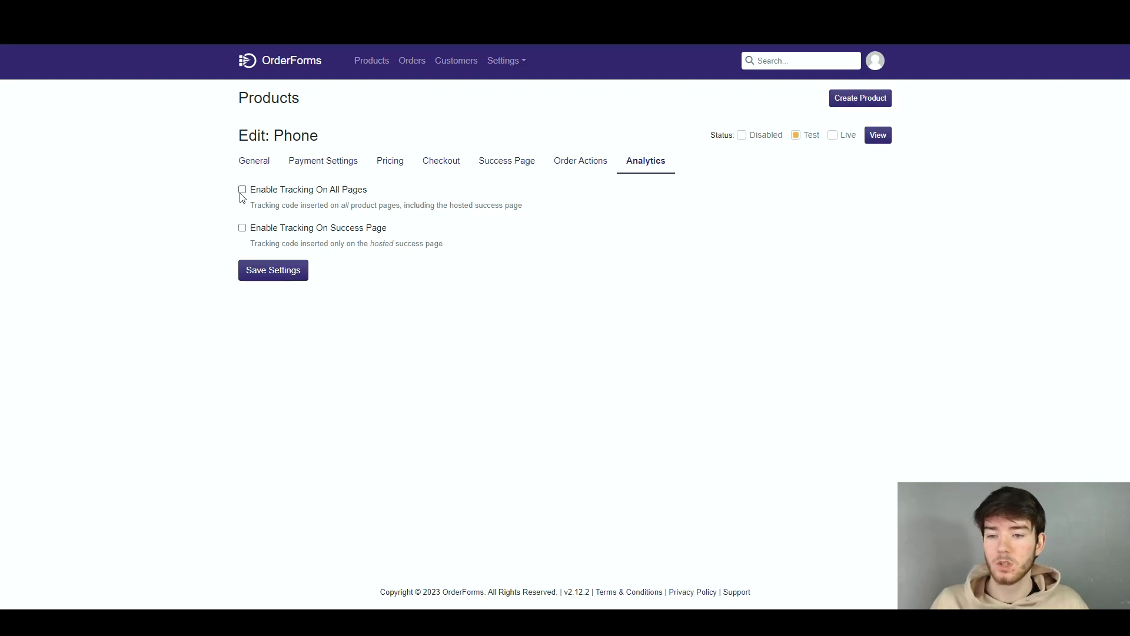
{"action": "left_click", "coordinate": [242, 228]}
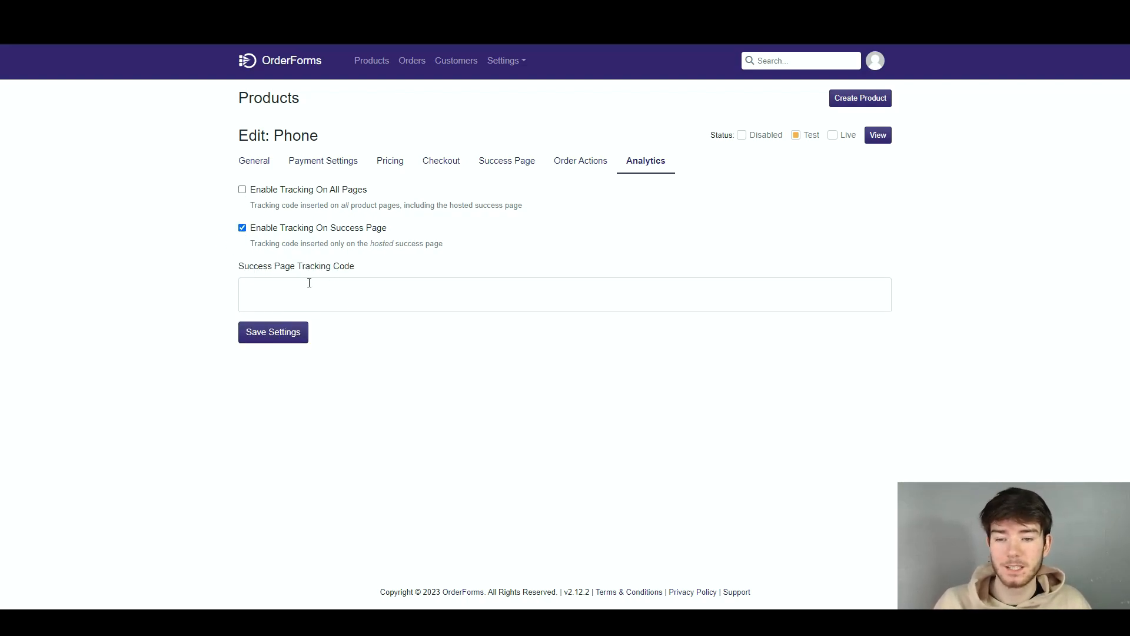
{"action": "left_click", "coordinate": [285, 335]}
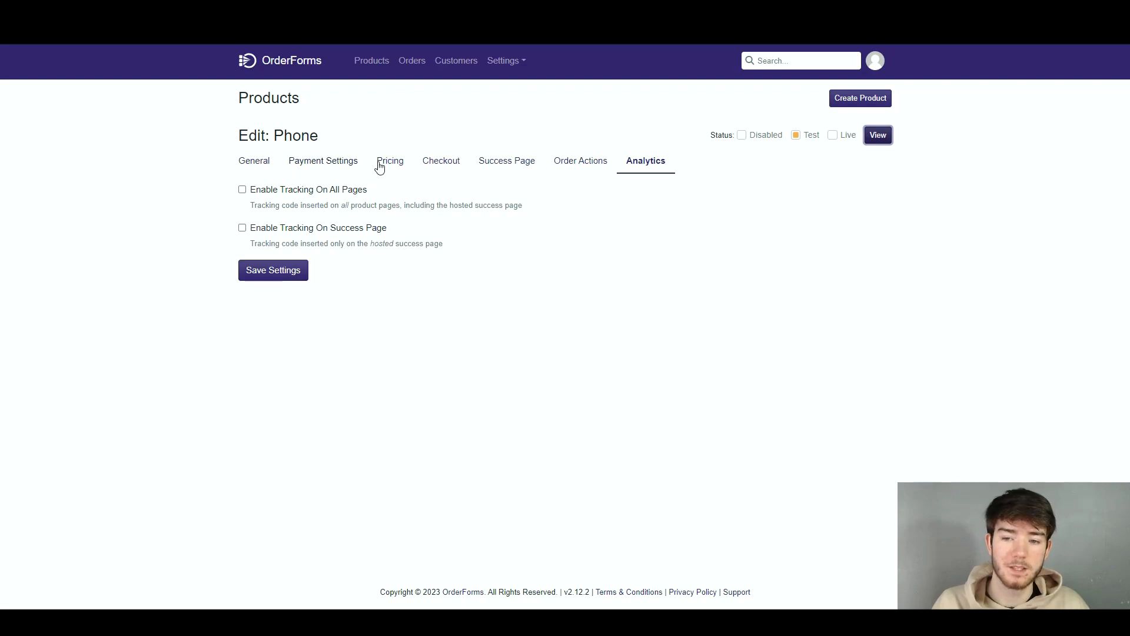
View the Phone product's checkout page and check the total under Today's Payment
{"action": "left_click", "coordinate": [878, 135]}
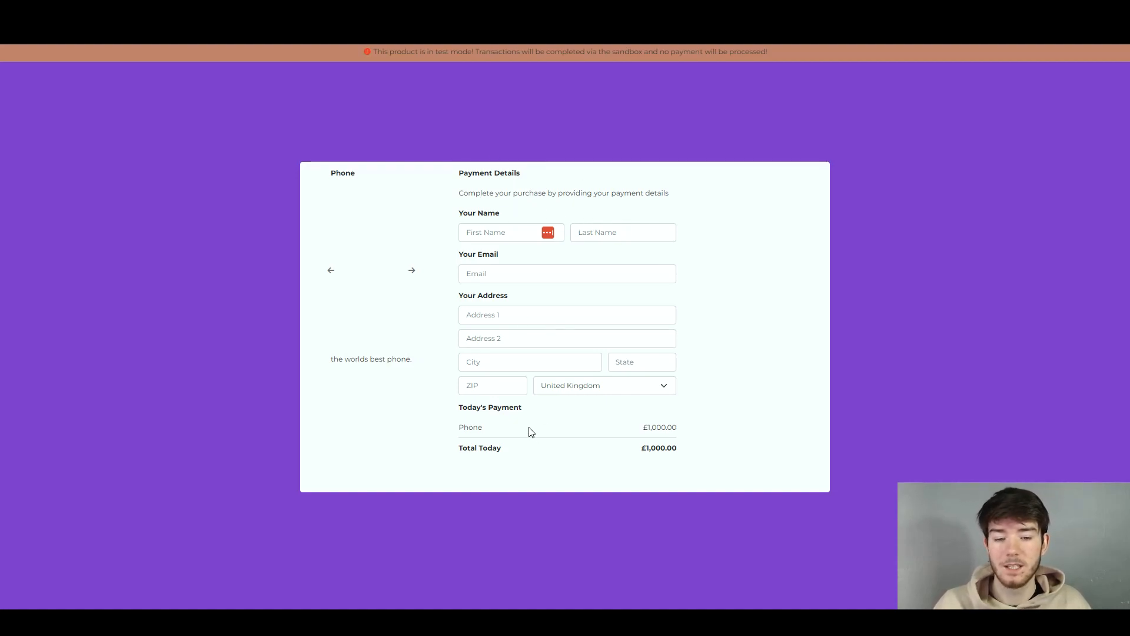
{"action": "left_click_drag", "start_coordinate": [642, 448], "coordinate": [684, 448]}
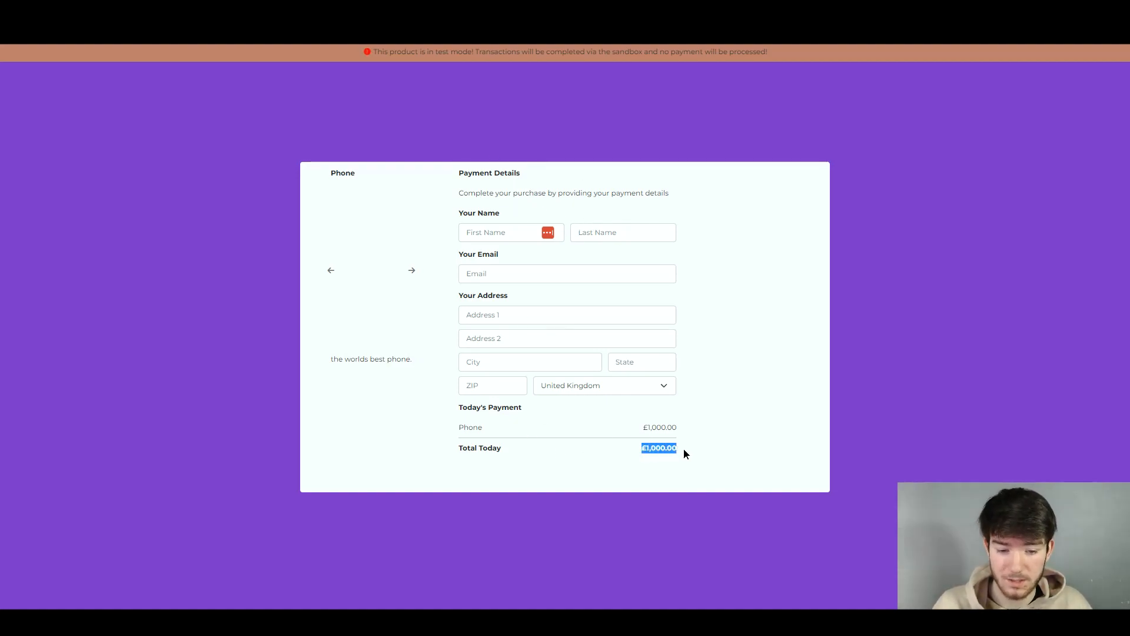
{"action": "left_click", "coordinate": [684, 440]}
{"action": "left_click", "coordinate": [630, 452]}
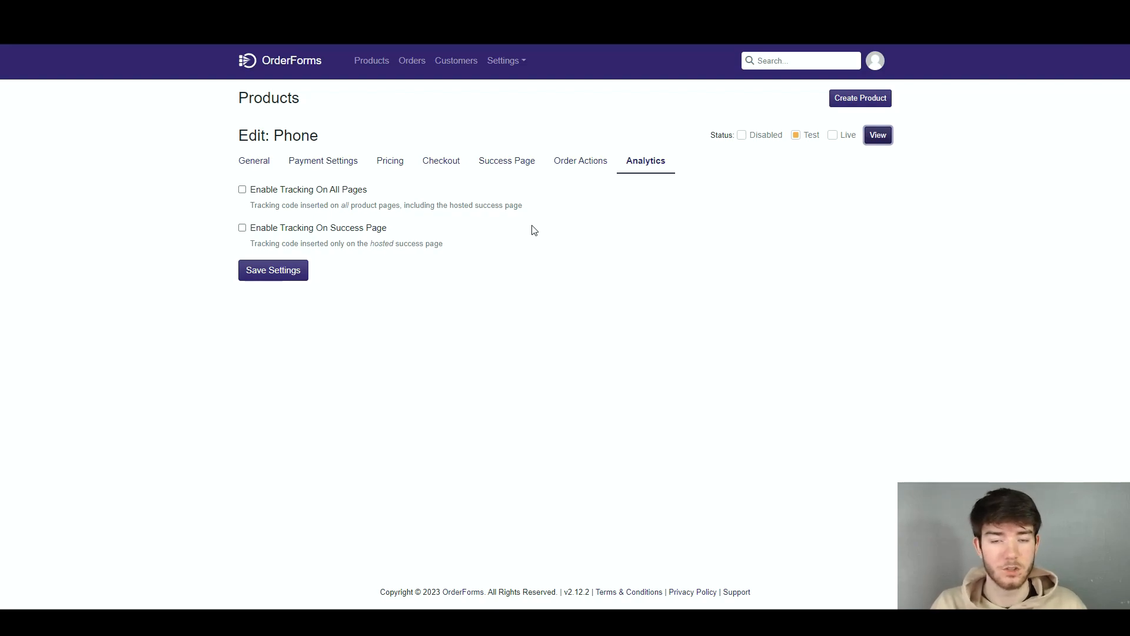
Look at the account's Orders list and its Customers list
{"action": "left_click", "coordinate": [412, 60]}
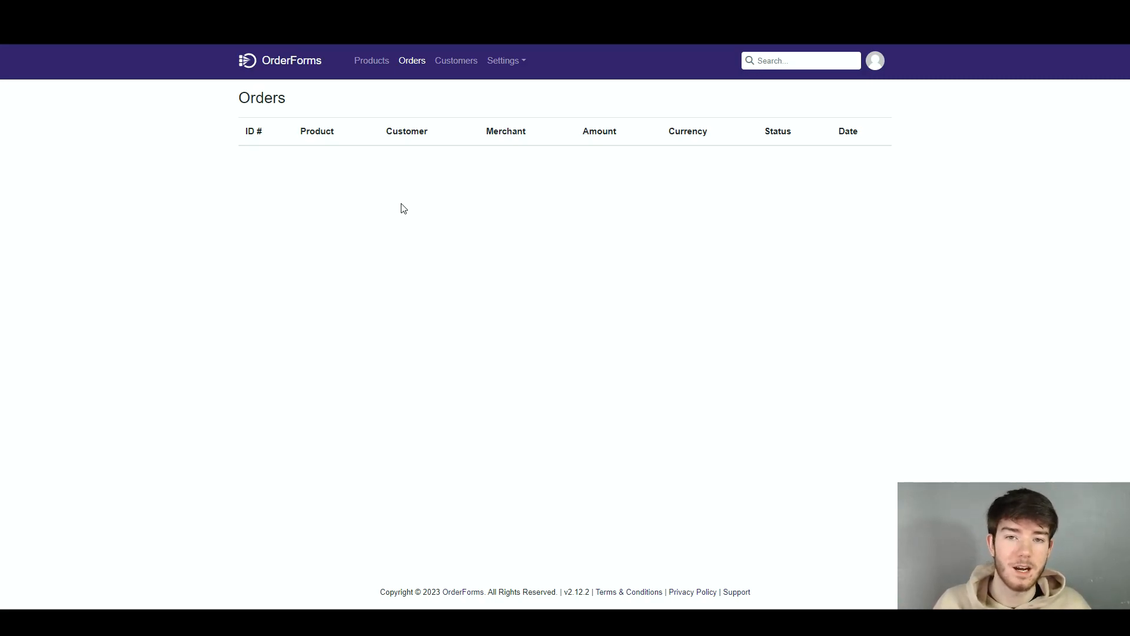
{"action": "left_click", "coordinate": [456, 60]}
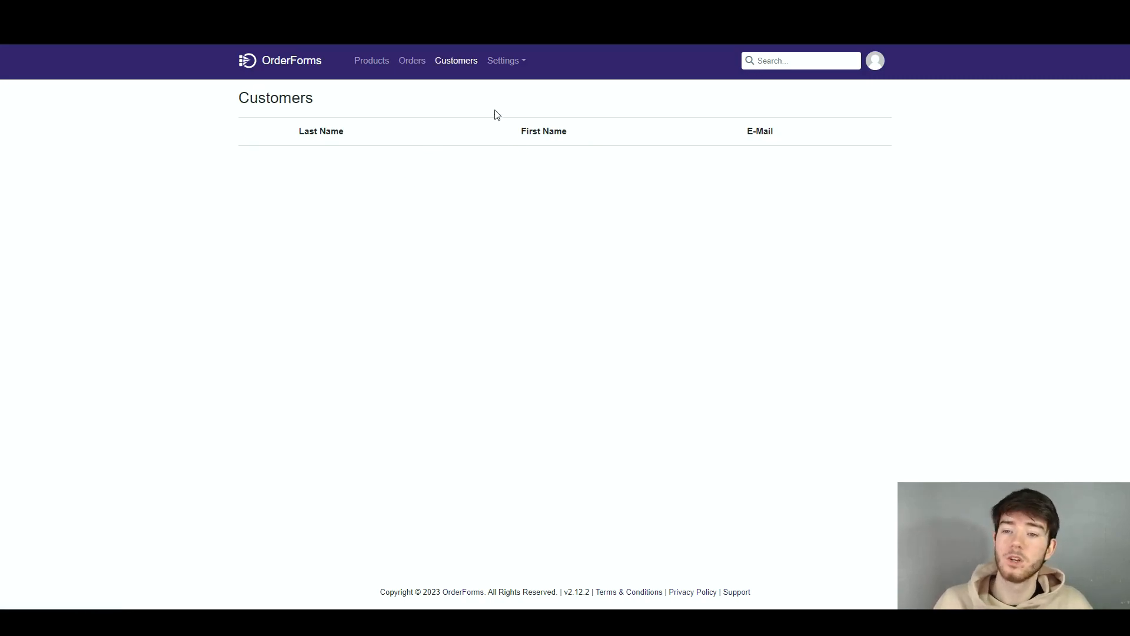